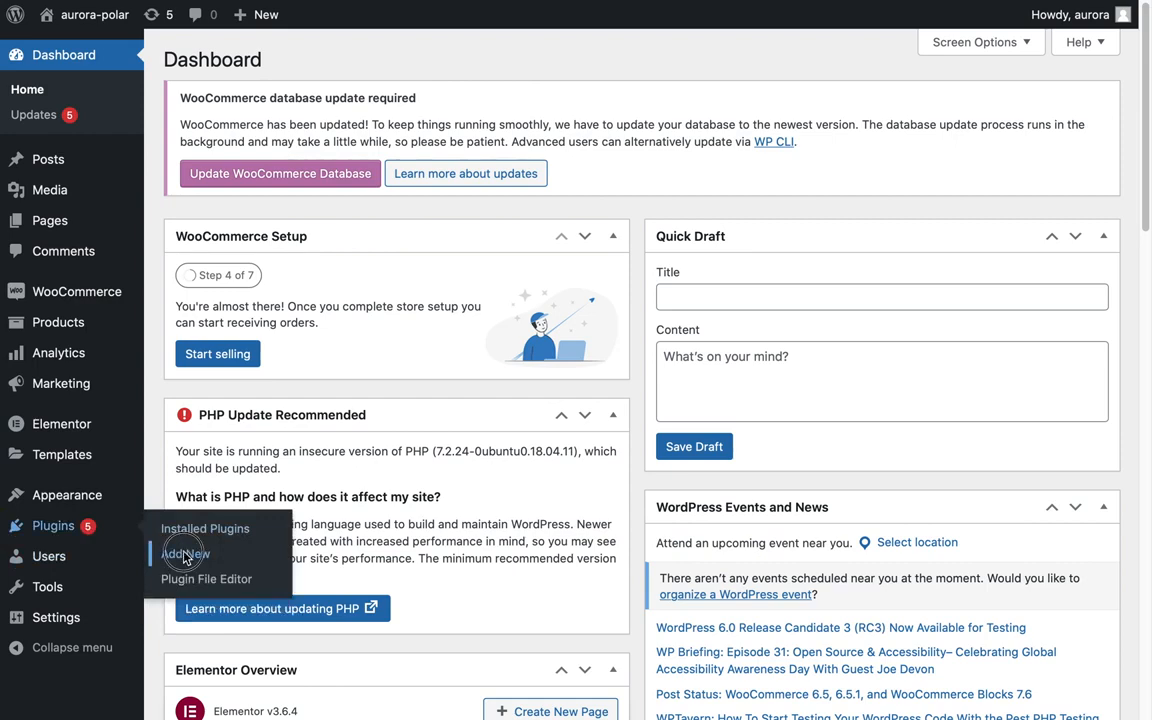
Search the plugin directory for MailerLite, then install and activate the MailerLite – Signup forms (official) plugin.
click(899, 150)
text(MailerLite)
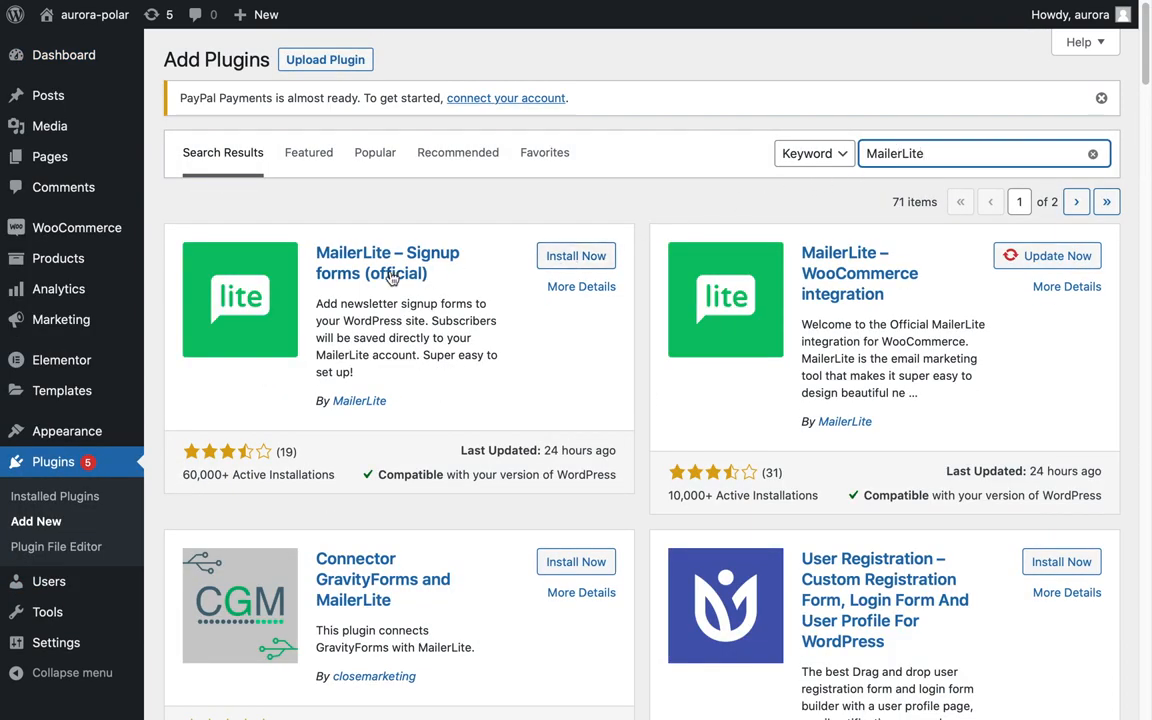
click(574, 260)
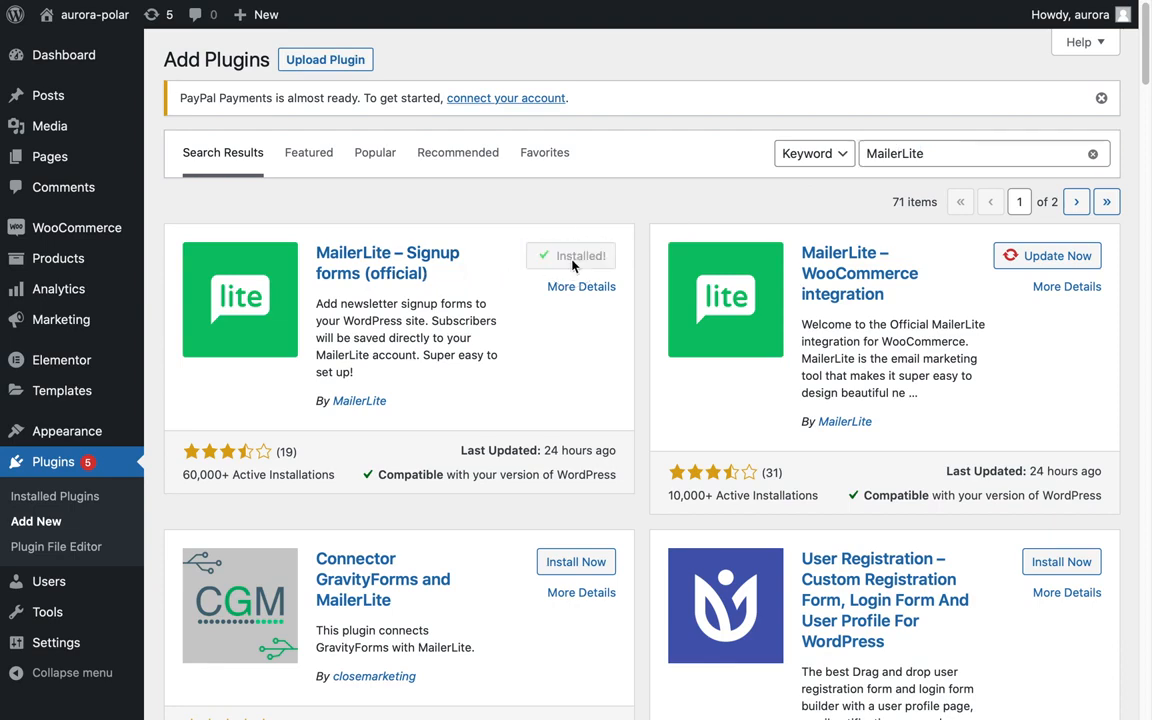
click(583, 257)
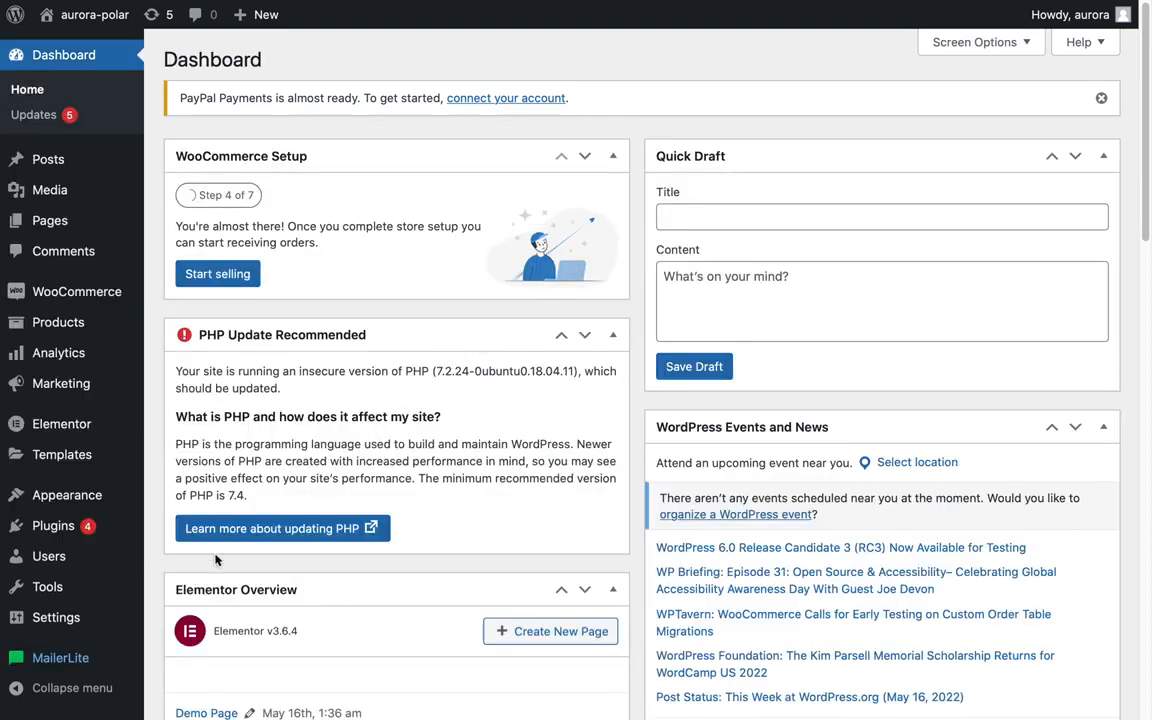
Open the MailerLite plugin's Settings page.
mouse_move(85, 660)
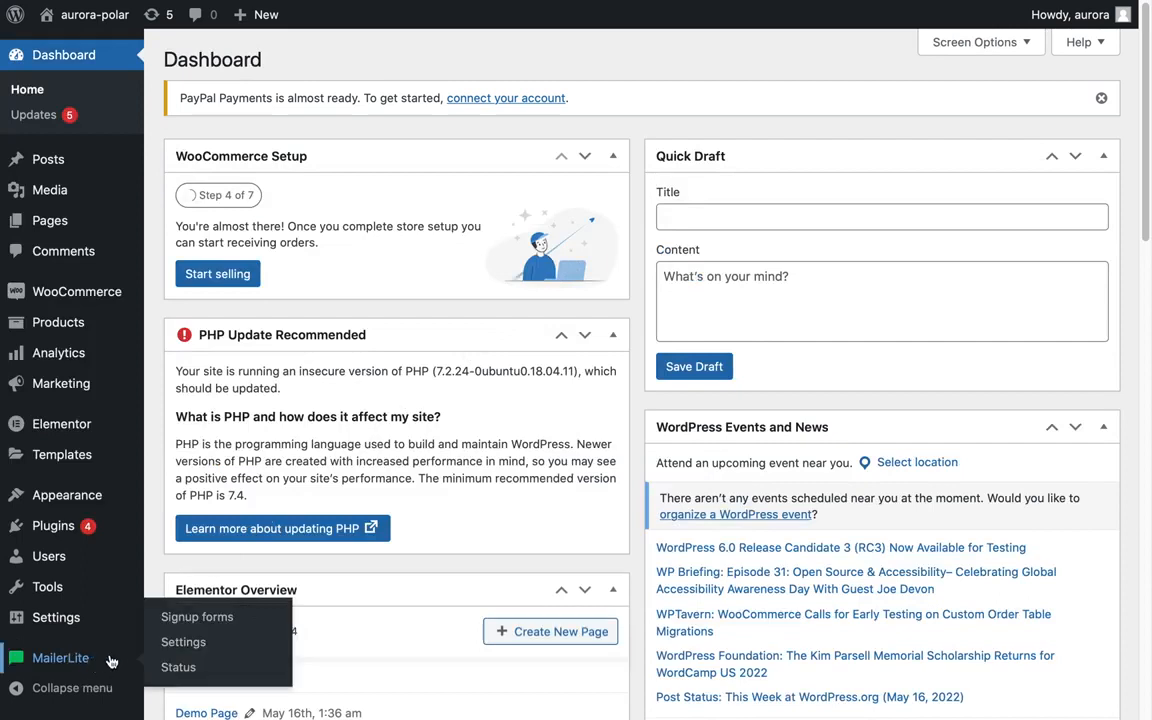
click(164, 645)
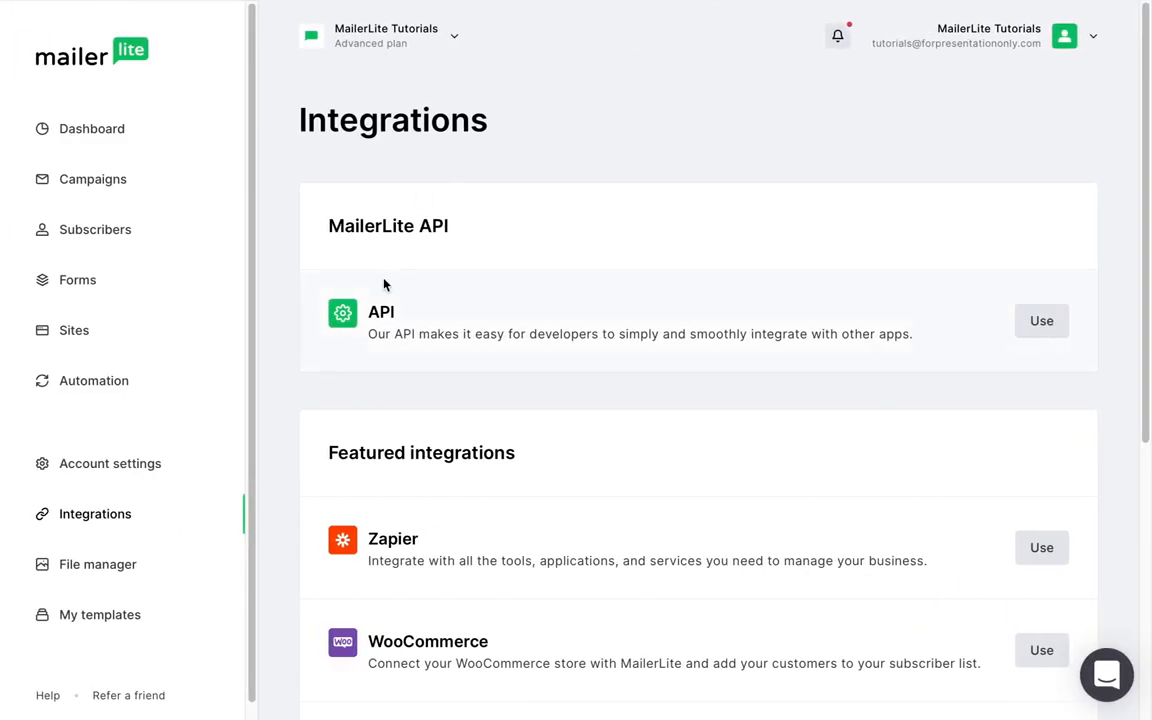
In the MailerLite account's integrations, generate a new API token named WP and copy it.
click(1055, 320)
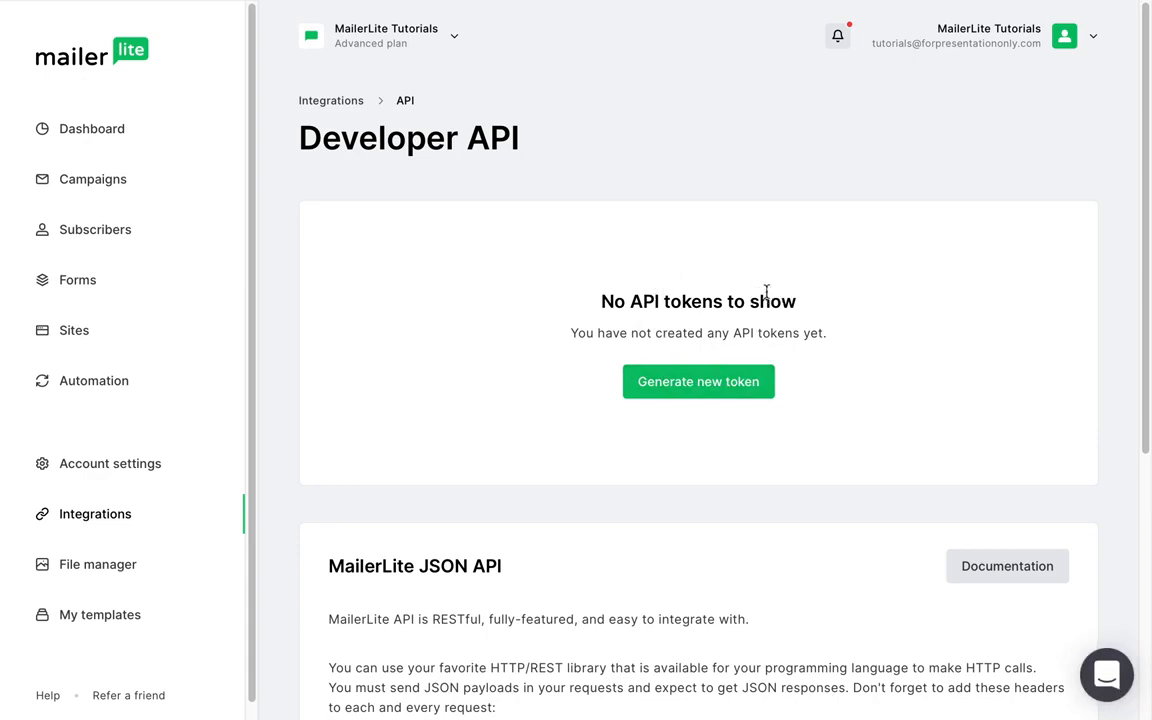
click(702, 381)
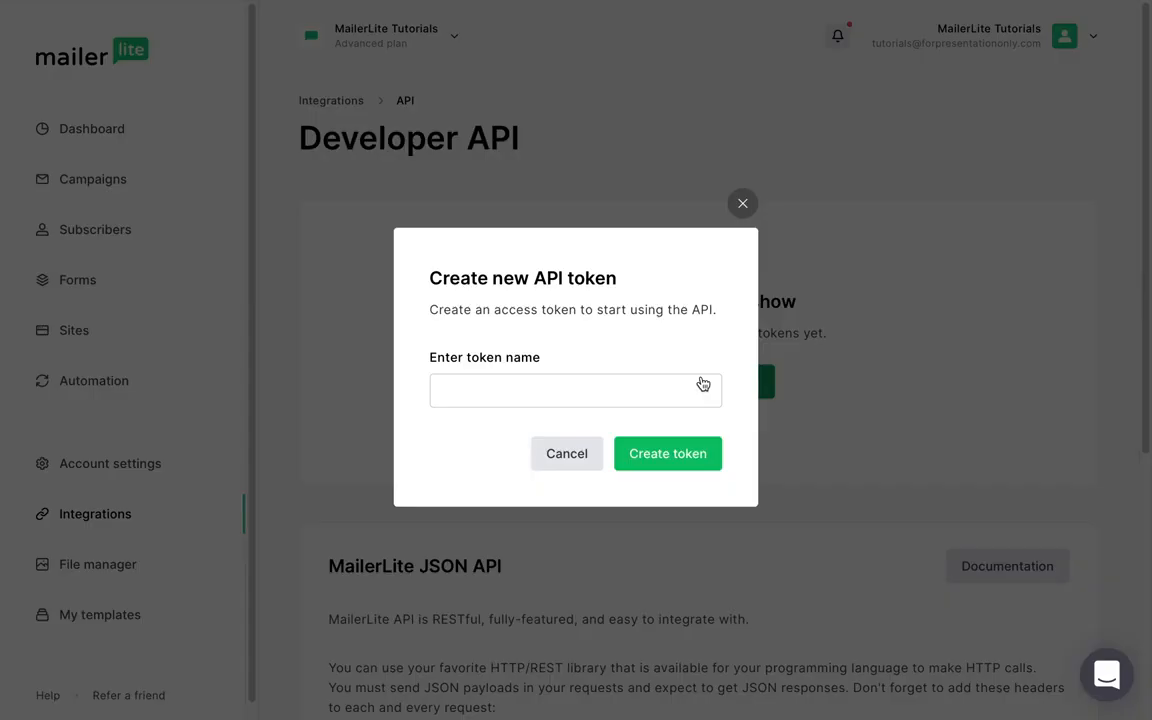
click(695, 386)
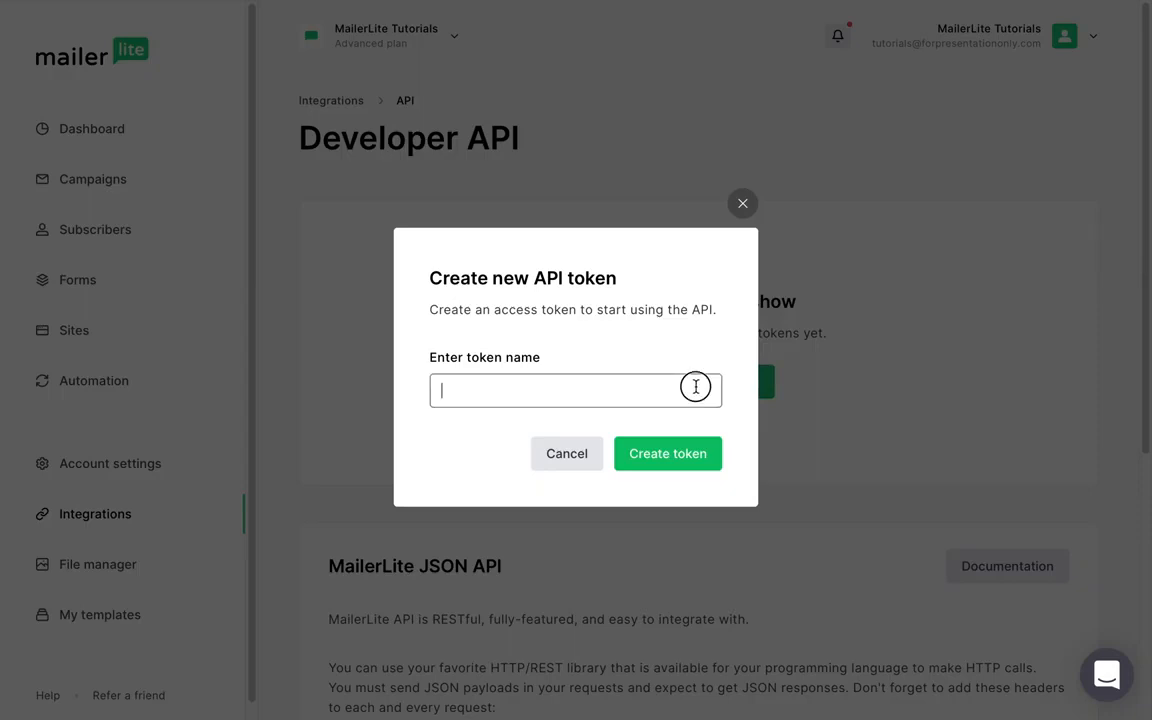
text(WP)
click(689, 455)
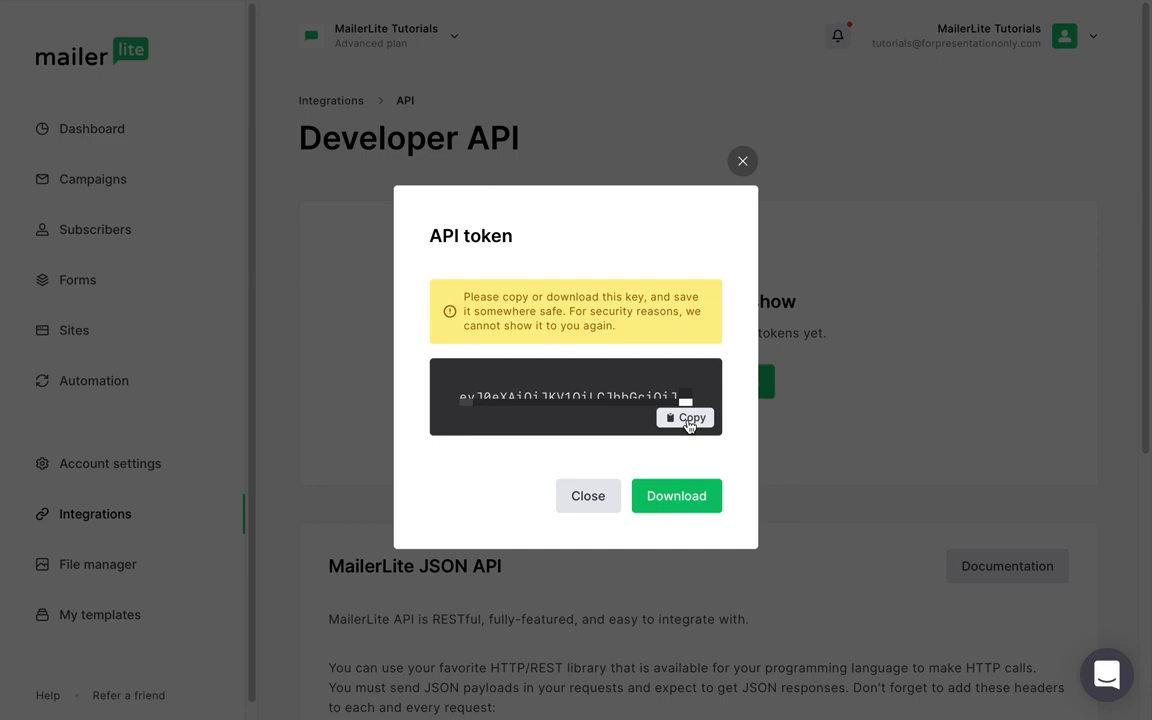
click(688, 424)
click(670, 495)
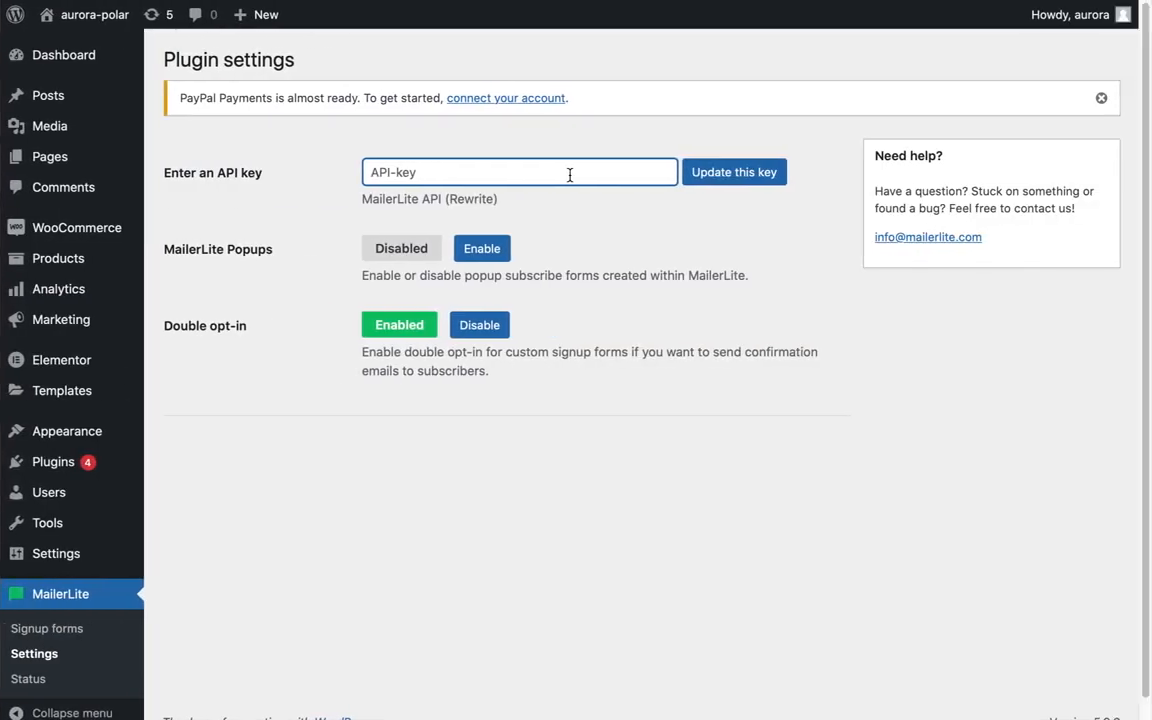
Paste the API key into the plugin's API key field and update the key.
click(568, 174)
key(ctrl+v)
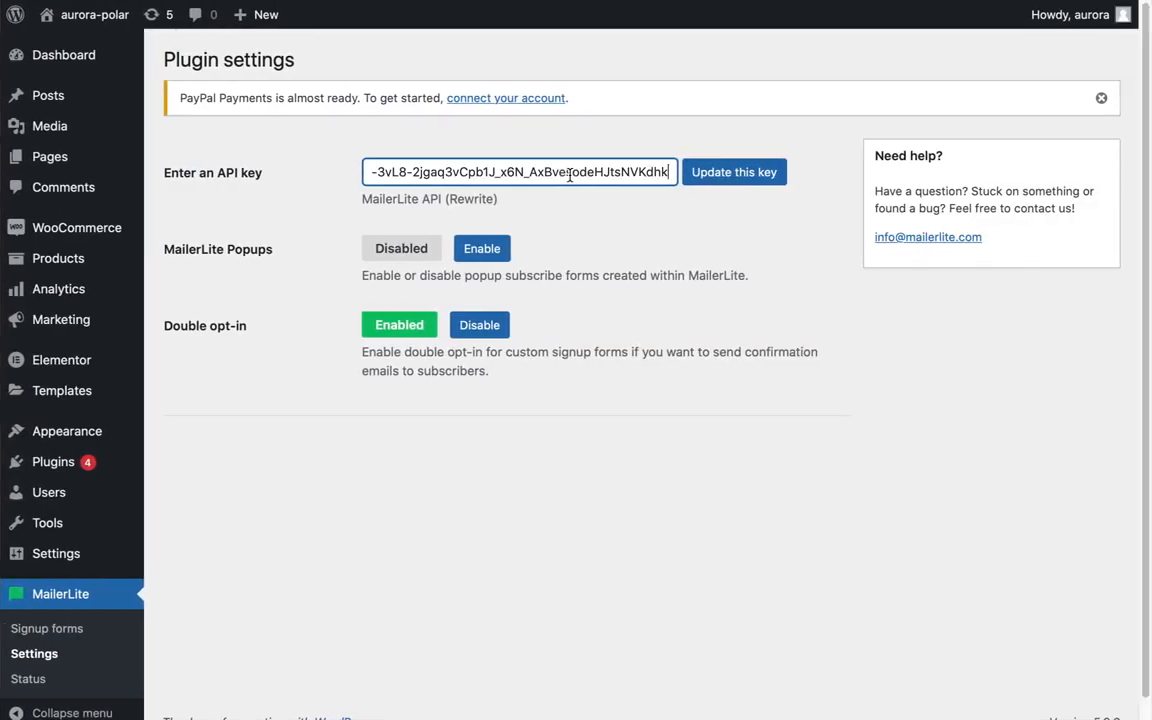
click(717, 176)
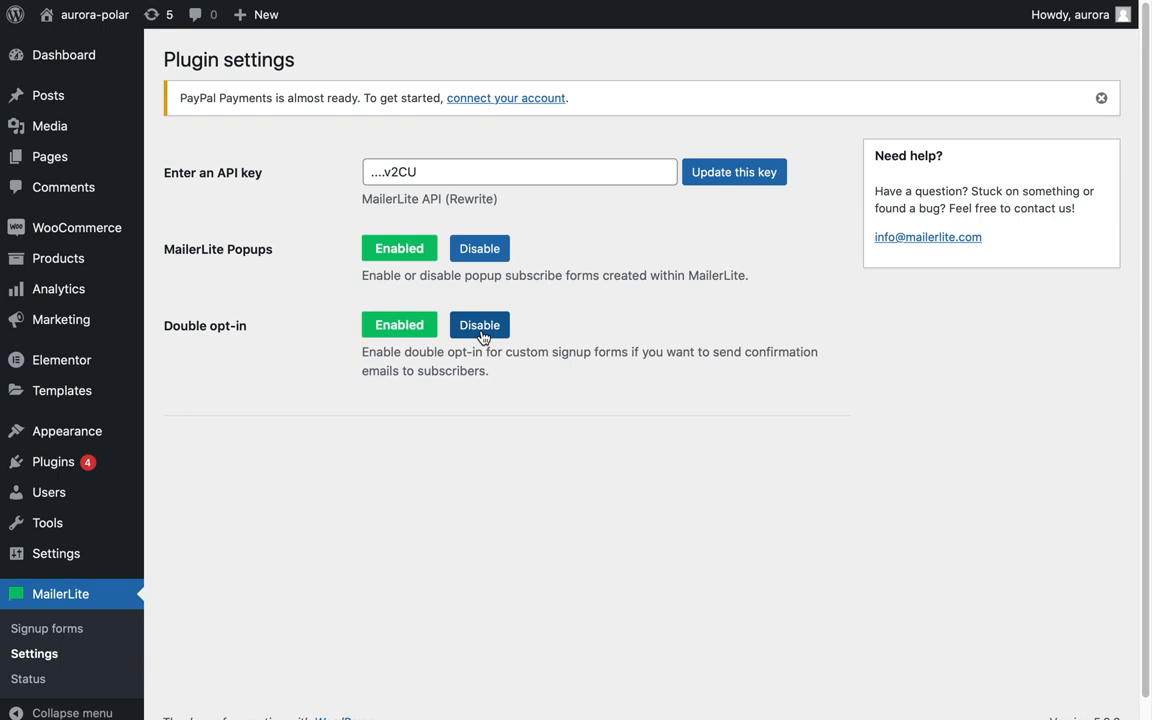
Add a new signup form using the Forms created in MailerLite type.
click(43, 633)
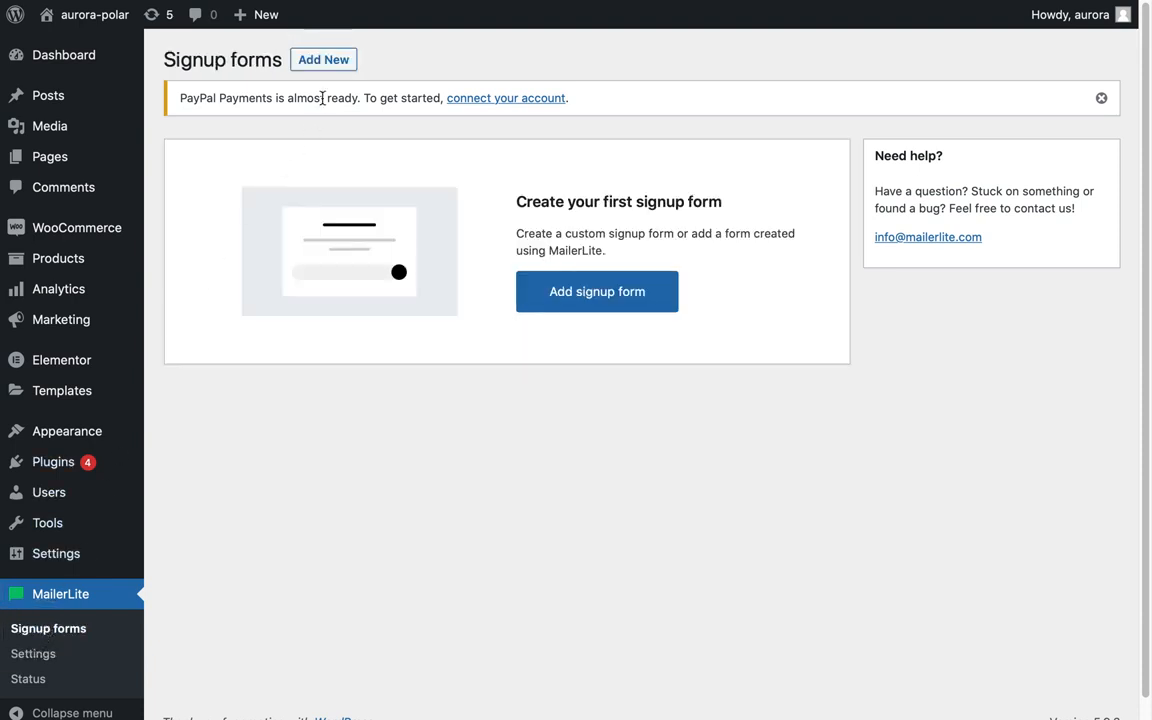
click(325, 62)
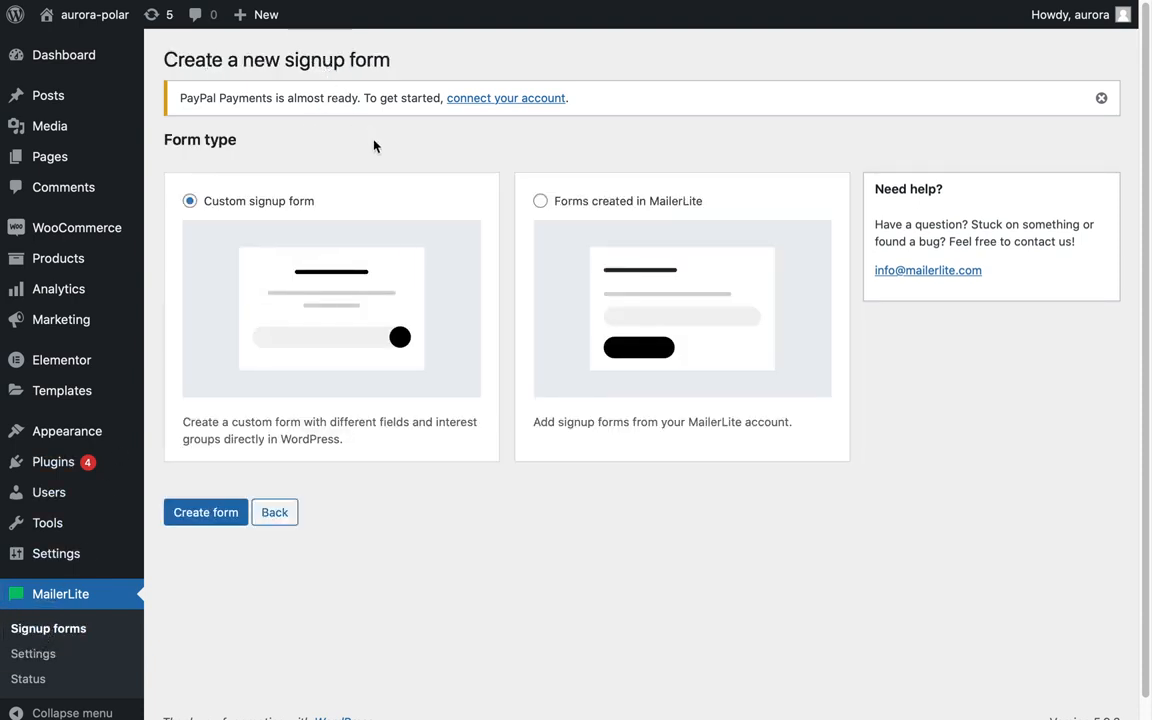
click(540, 202)
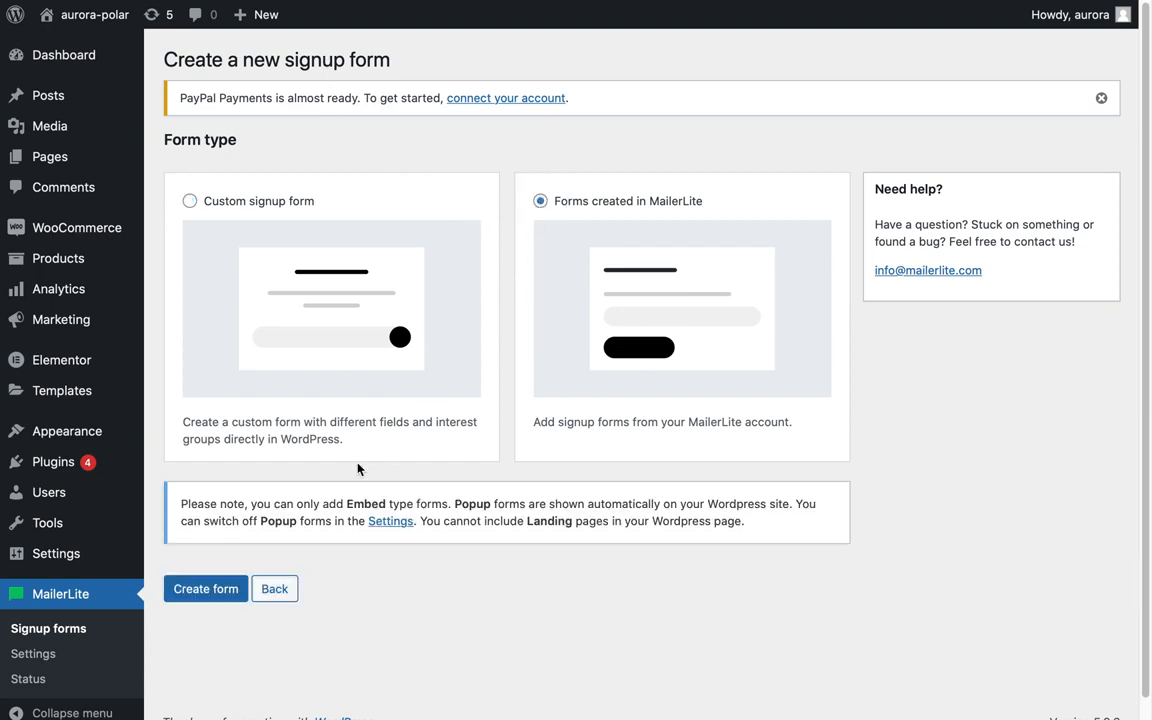
click(196, 598)
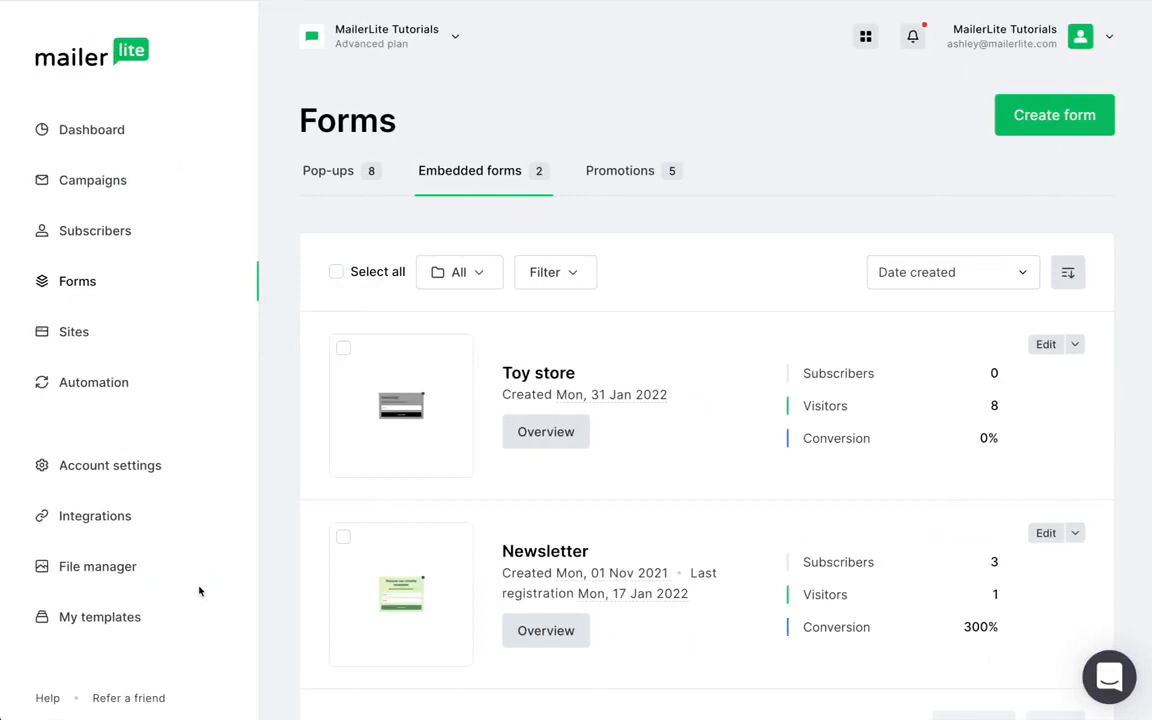
Open the Newsletter embedded form's overview in the MailerLite account.
click(535, 630)
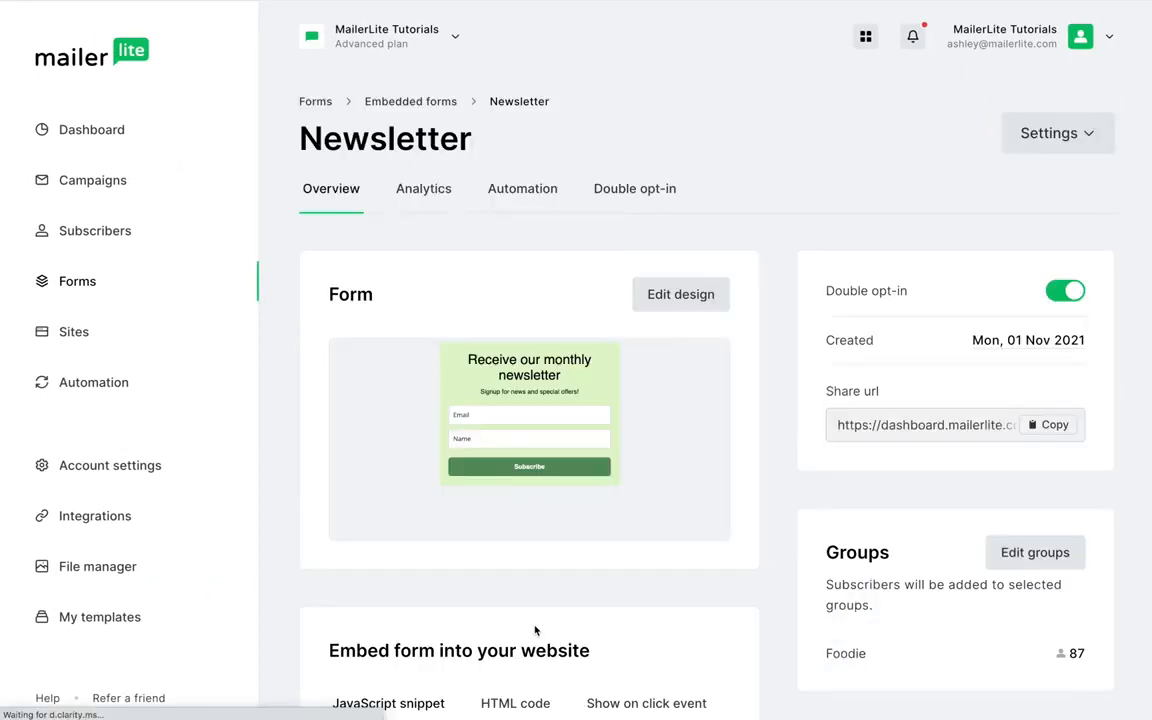
scroll(535, 630, down, 7)
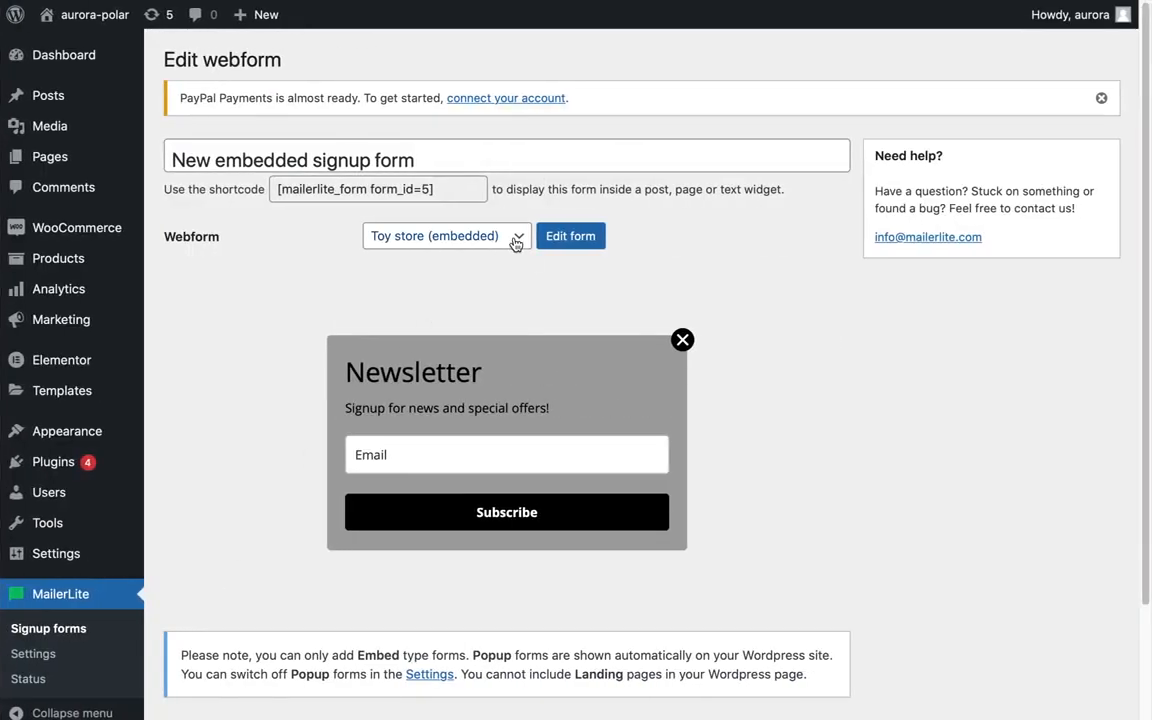
Select the Newsletter (embedded) webform for the new embedded signup form and save it.
click(515, 240)
click(494, 257)
scroll(498, 258, down, 2)
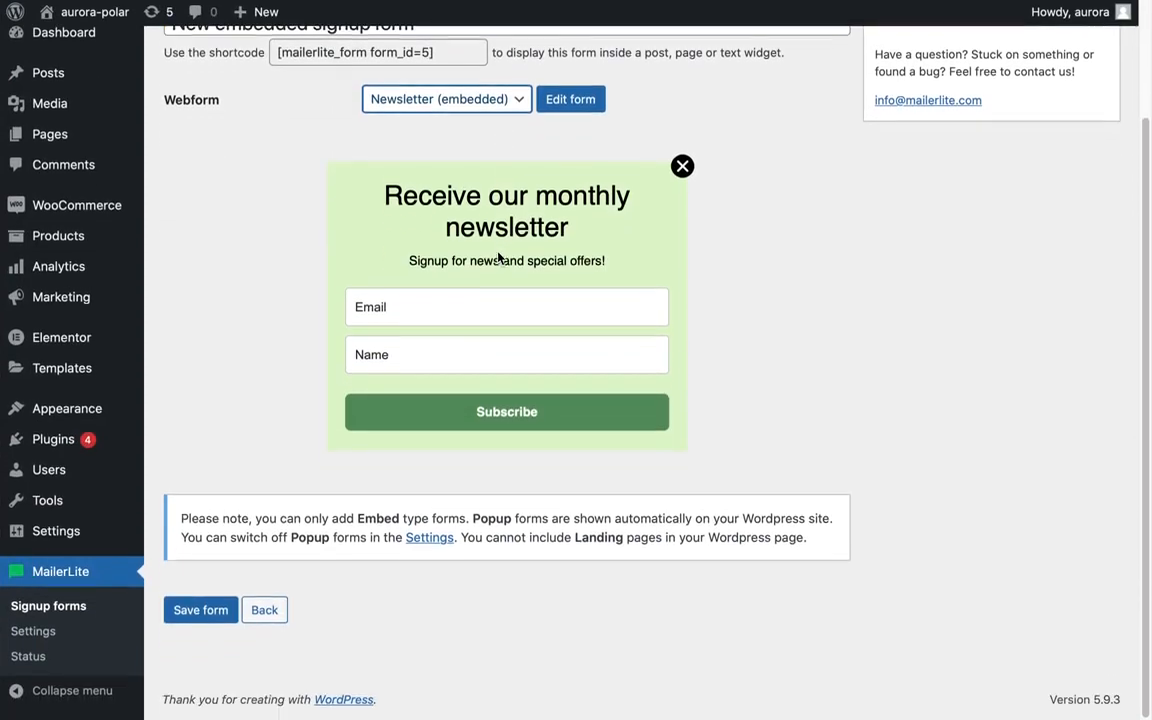
click(190, 611)
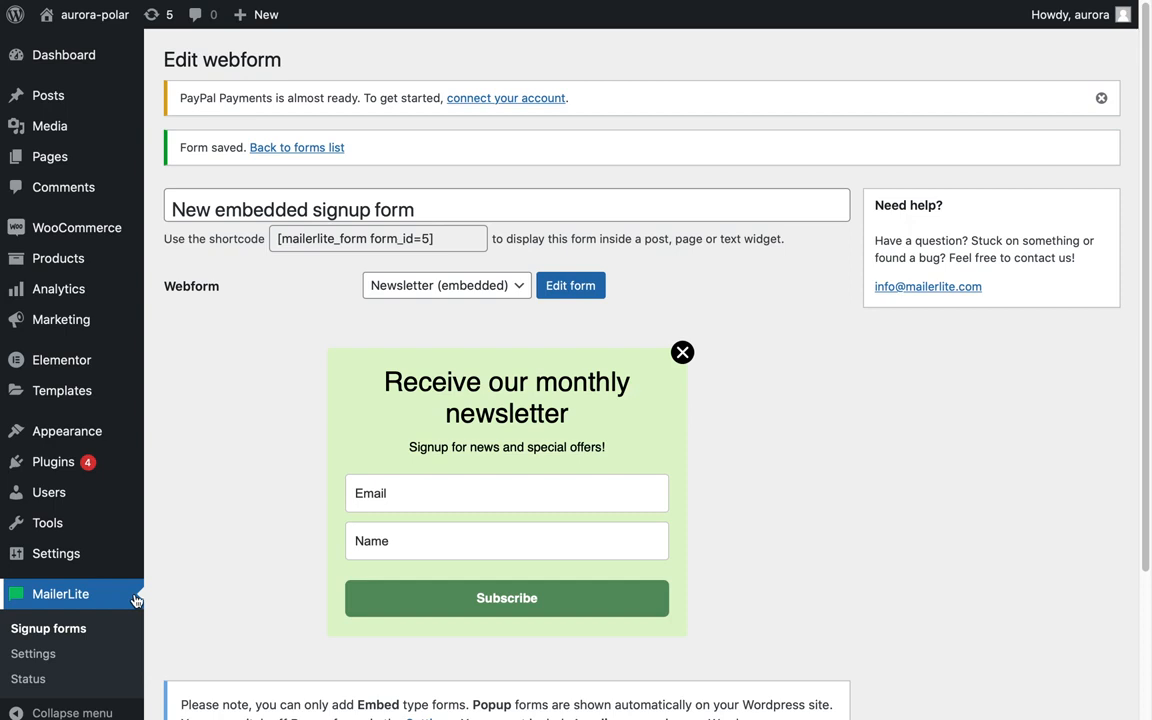
Create a new custom signup form subscribing people to the Book club and Demo Subs interest groups.
click(44, 628)
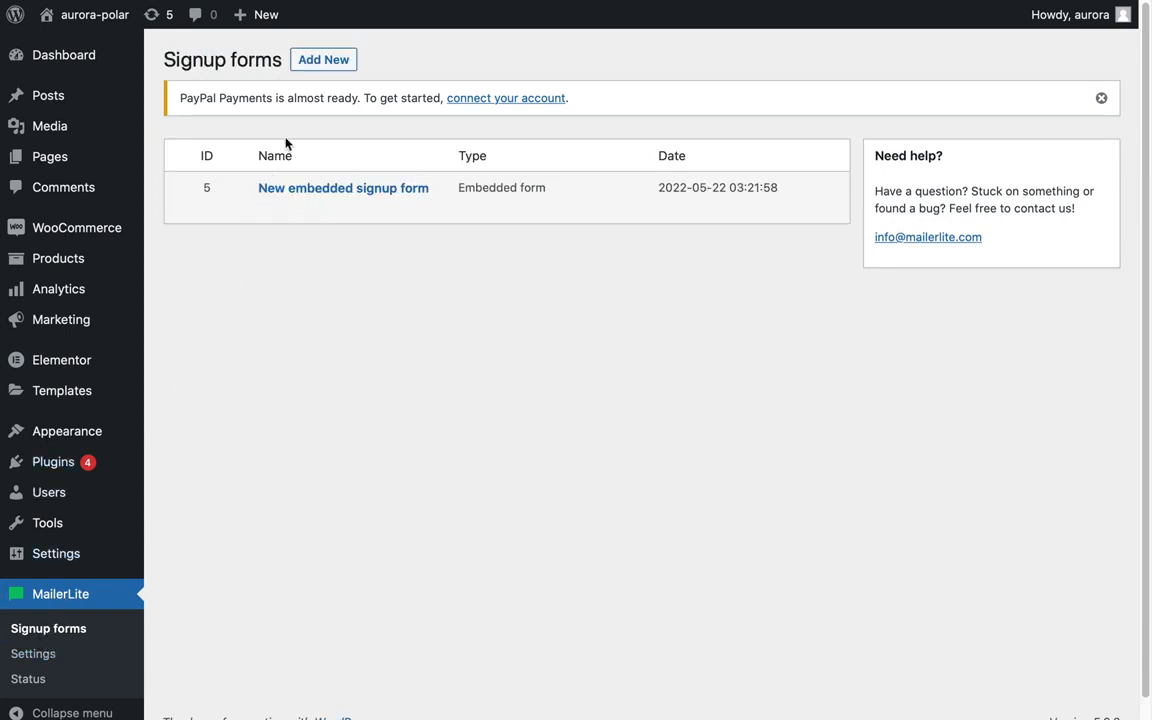
click(322, 58)
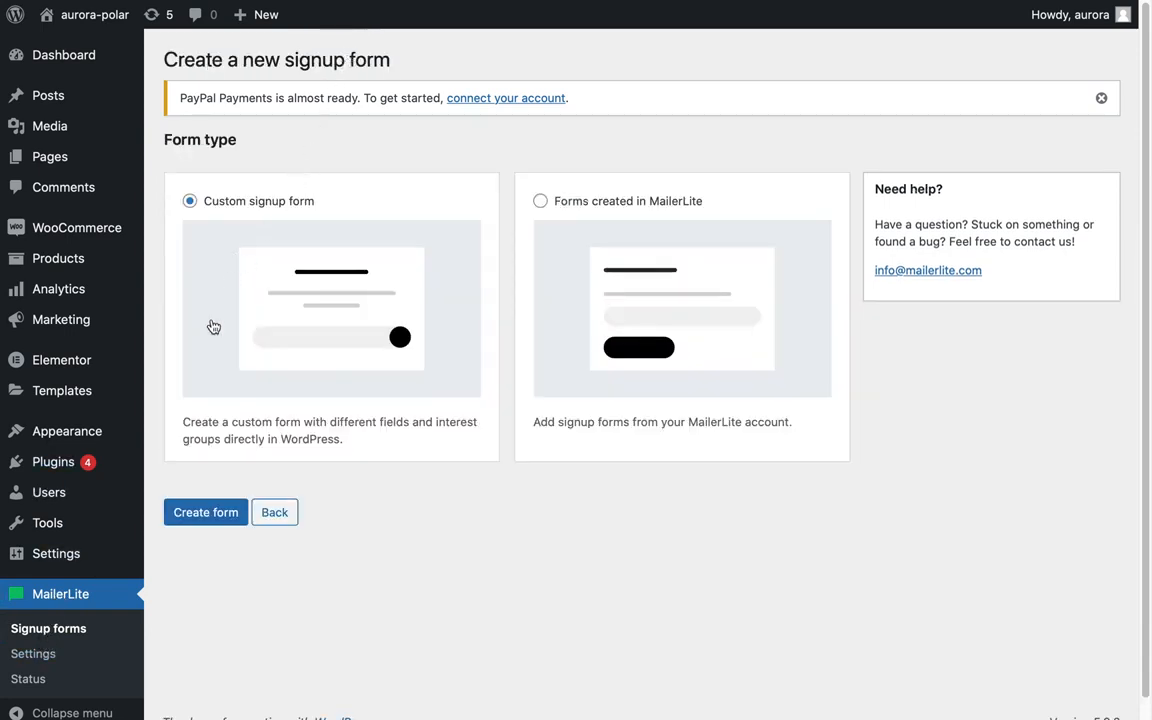
click(210, 513)
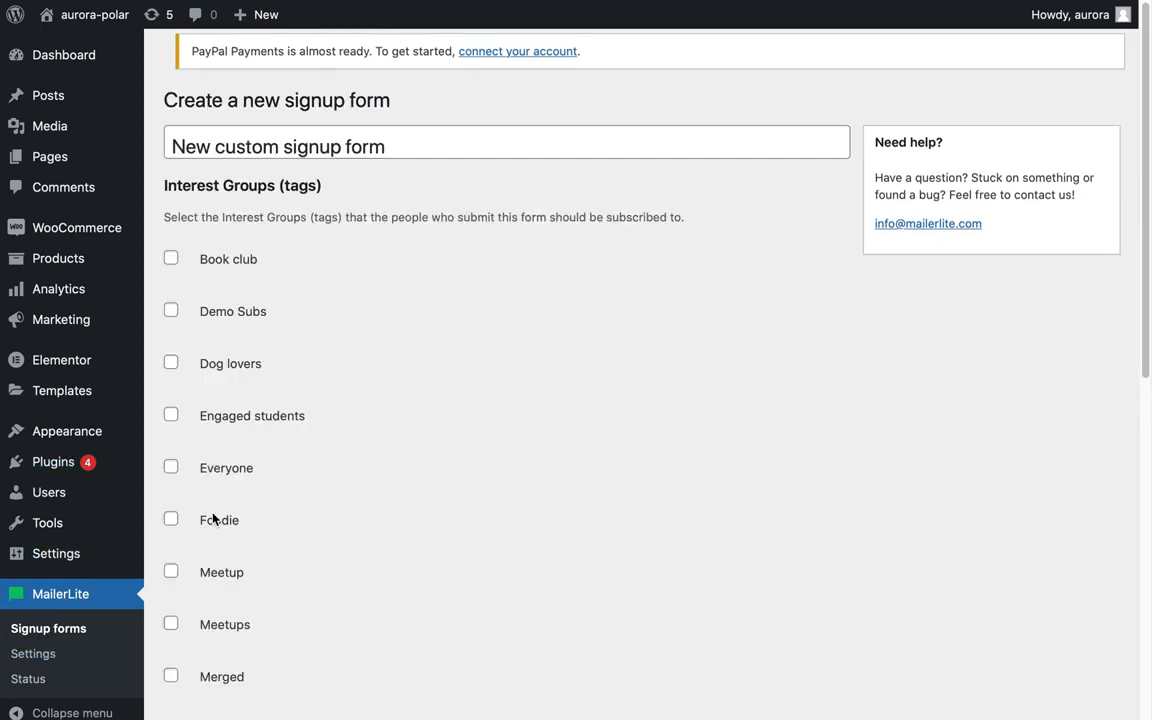
click(171, 311)
click(171, 259)
scroll(337, 388, down, 6)
click(213, 618)
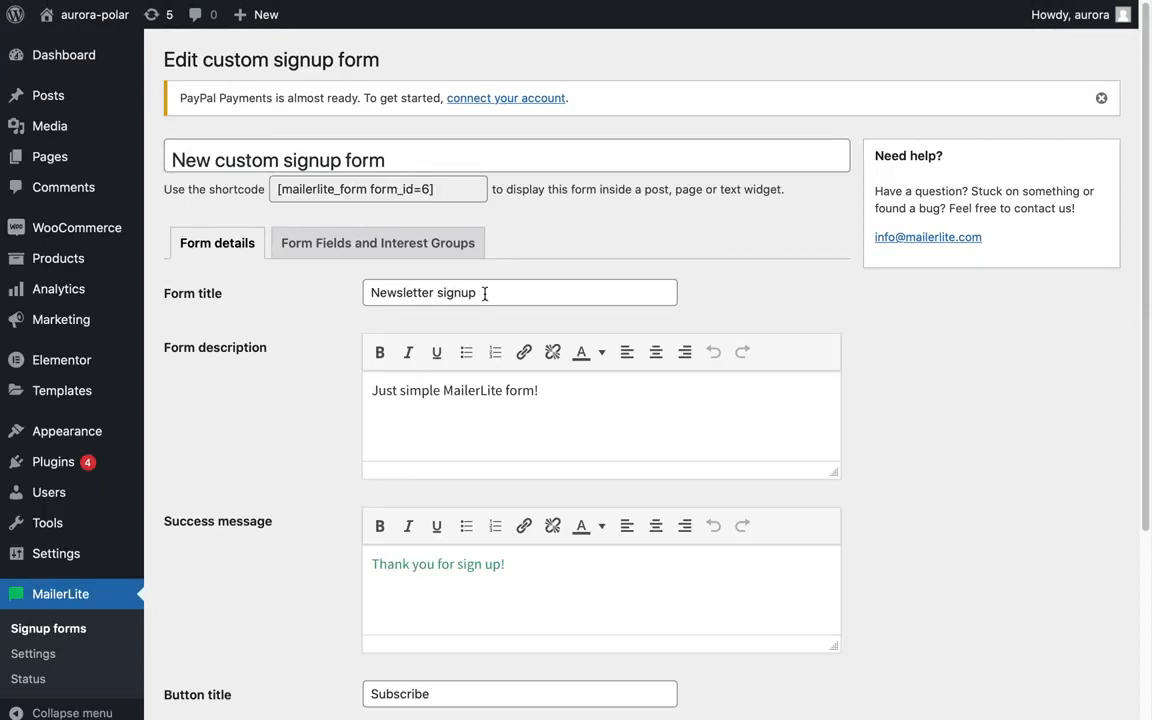
Set the custom form's title to Demo and save the form.
drag(485, 293, 350, 296)
text(Demo)
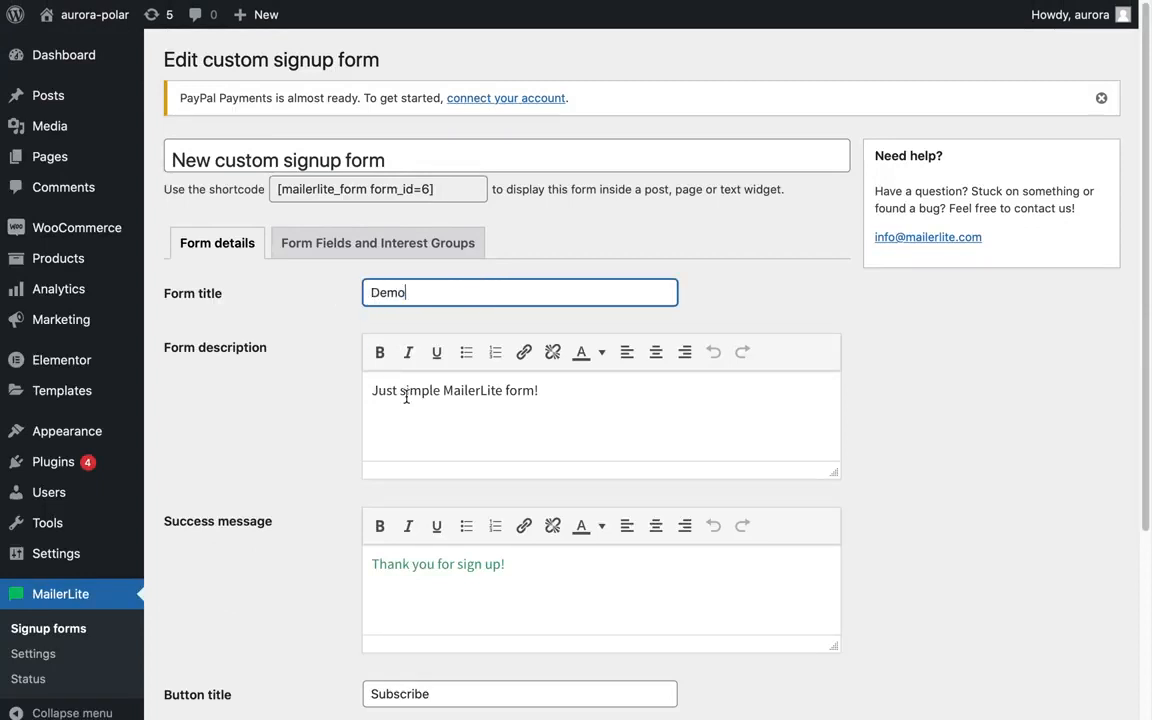
drag(372, 390, 581, 381)
click(563, 393)
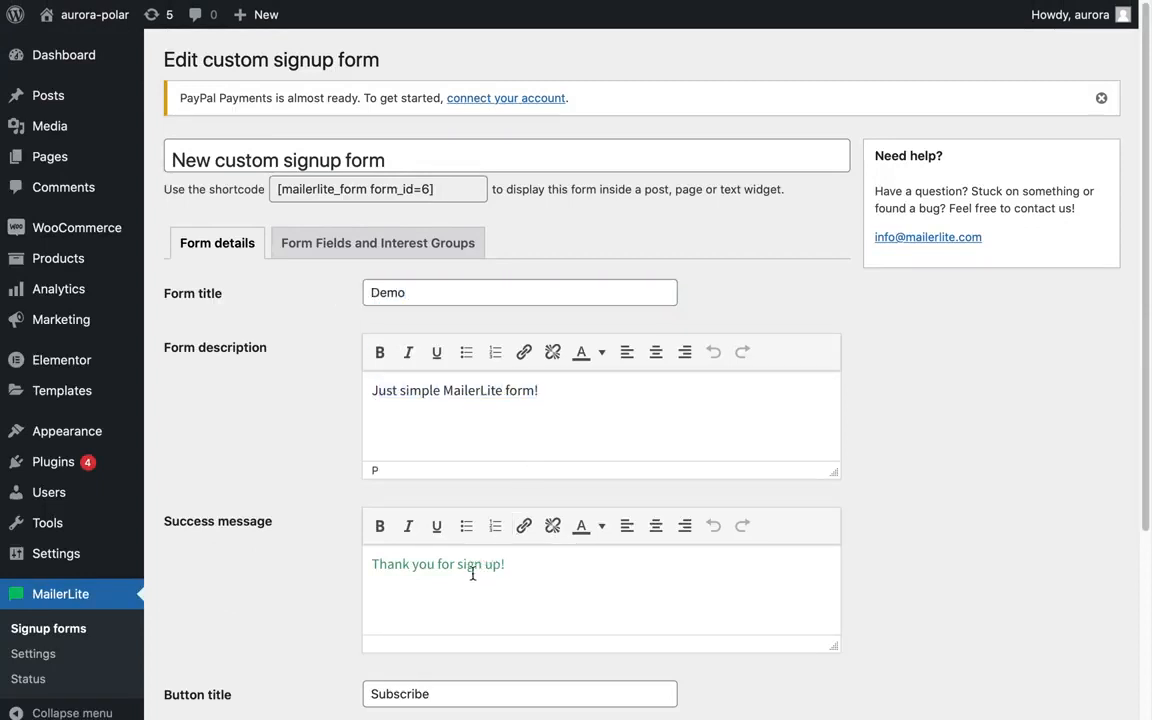
scroll(472, 578, down, 4)
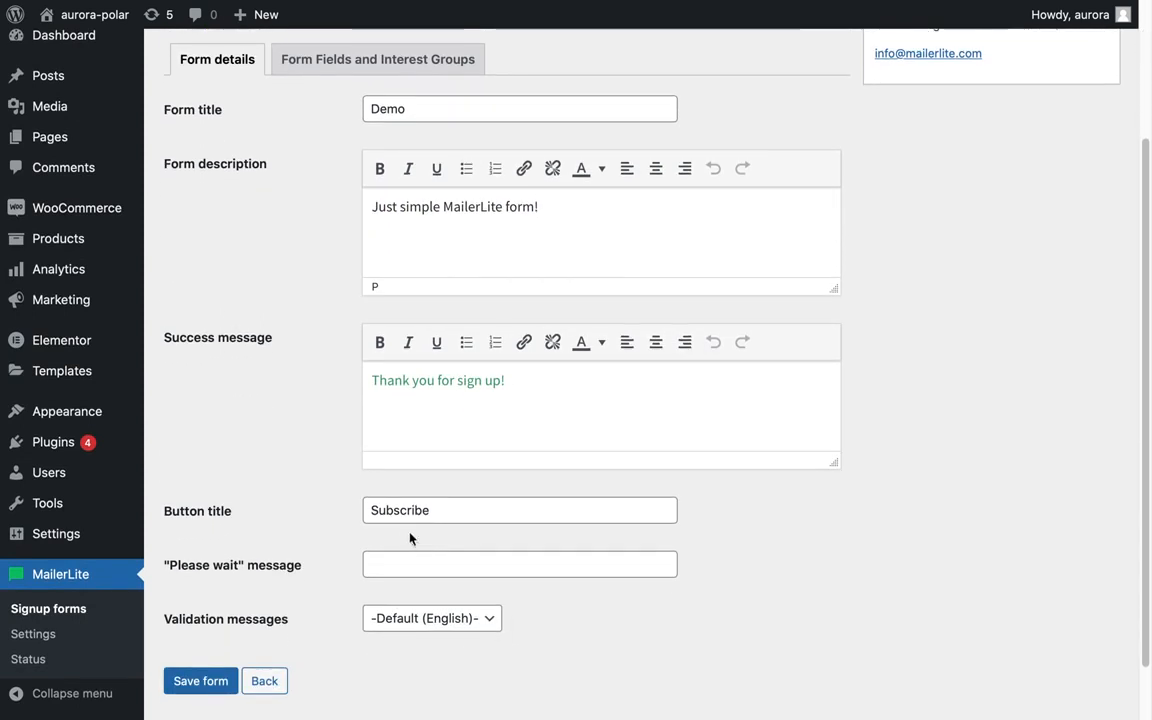
click(201, 681)
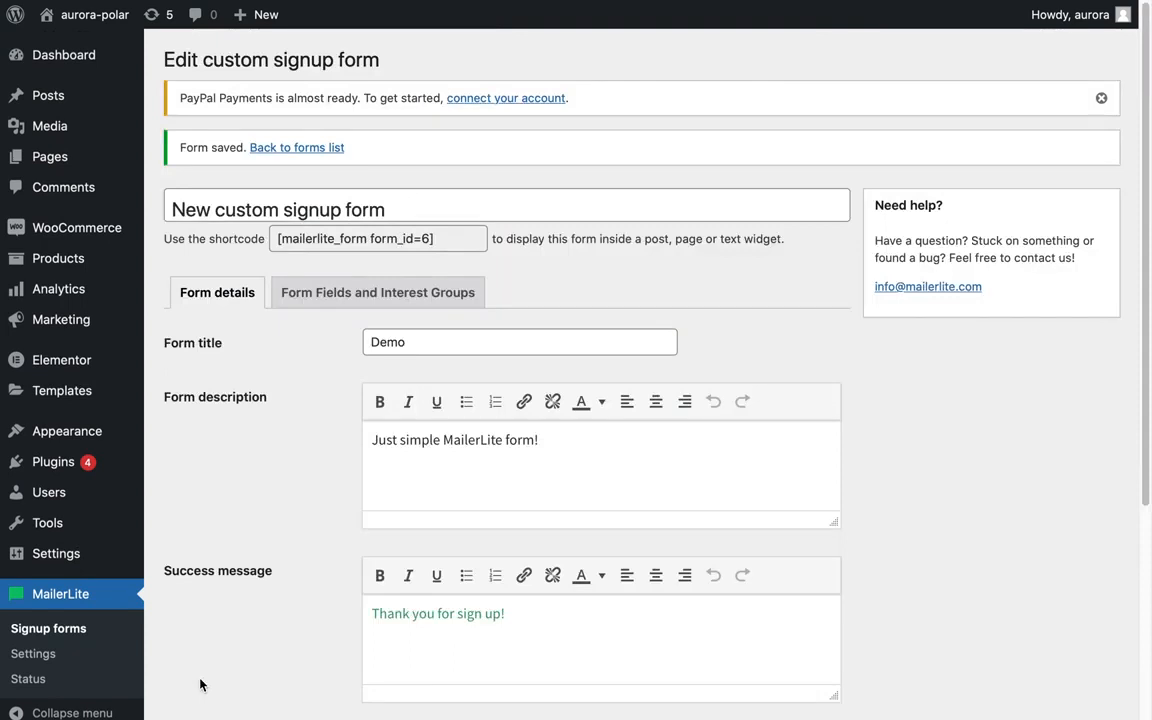
Toggle the Birthday, City and Company form fields on and off again.
click(342, 297)
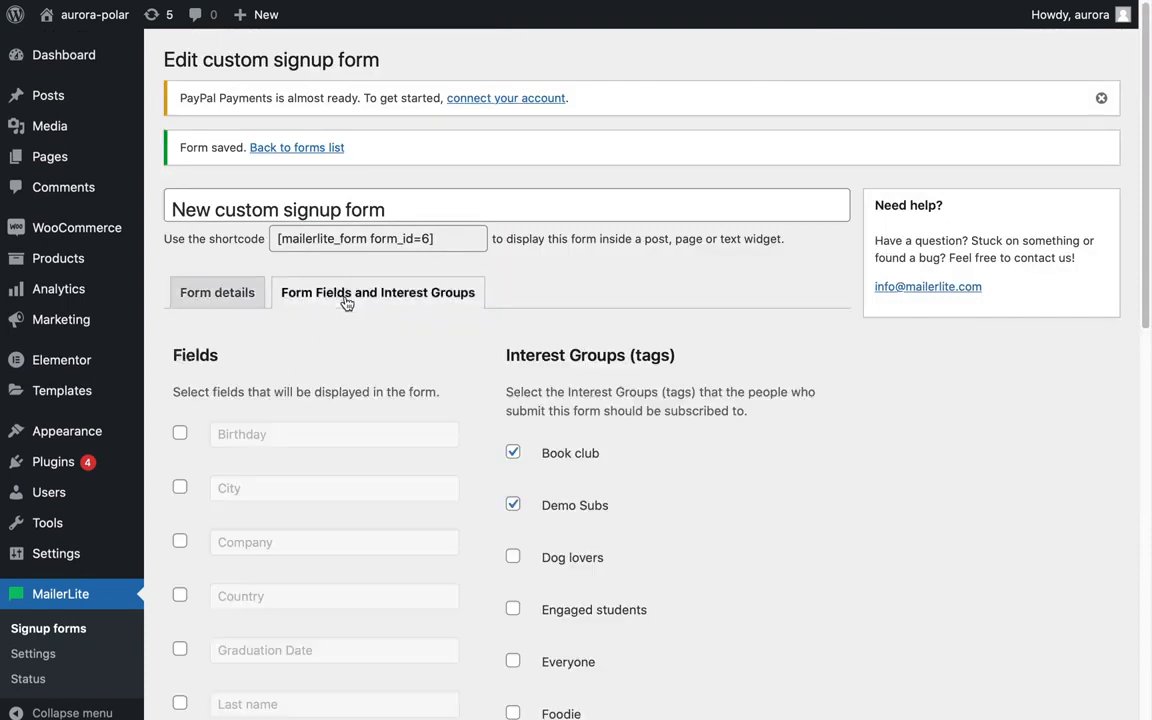
click(180, 435)
click(180, 487)
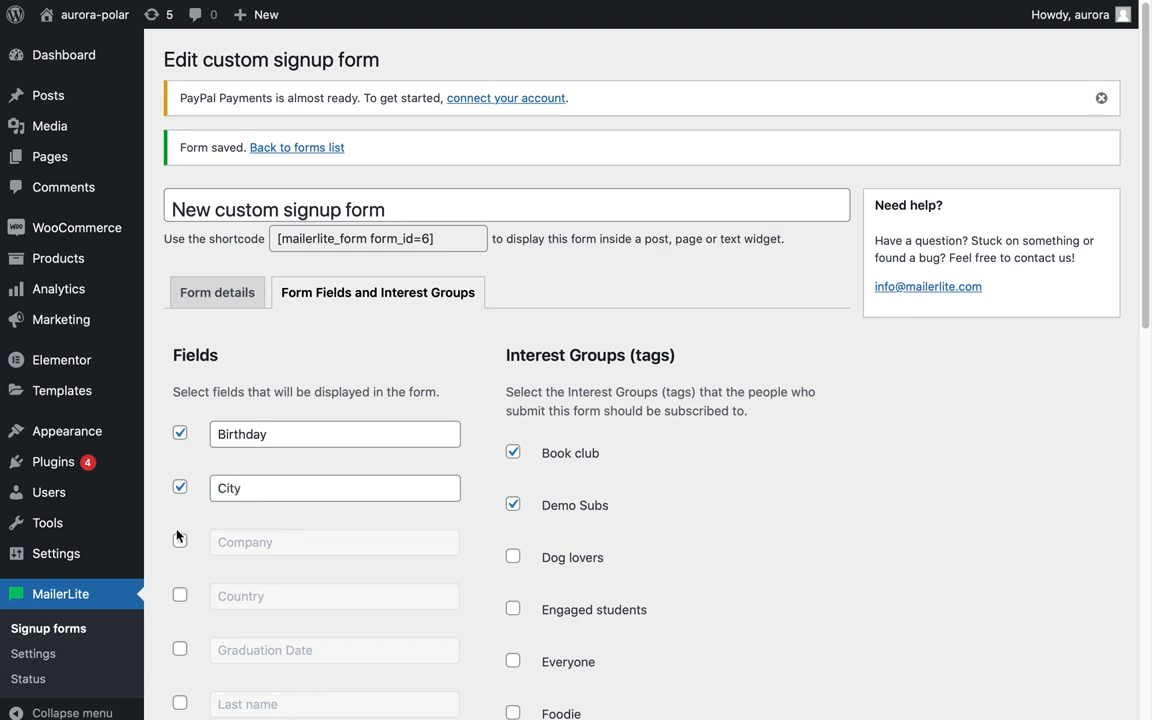
click(180, 541)
click(180, 541)
click(180, 487)
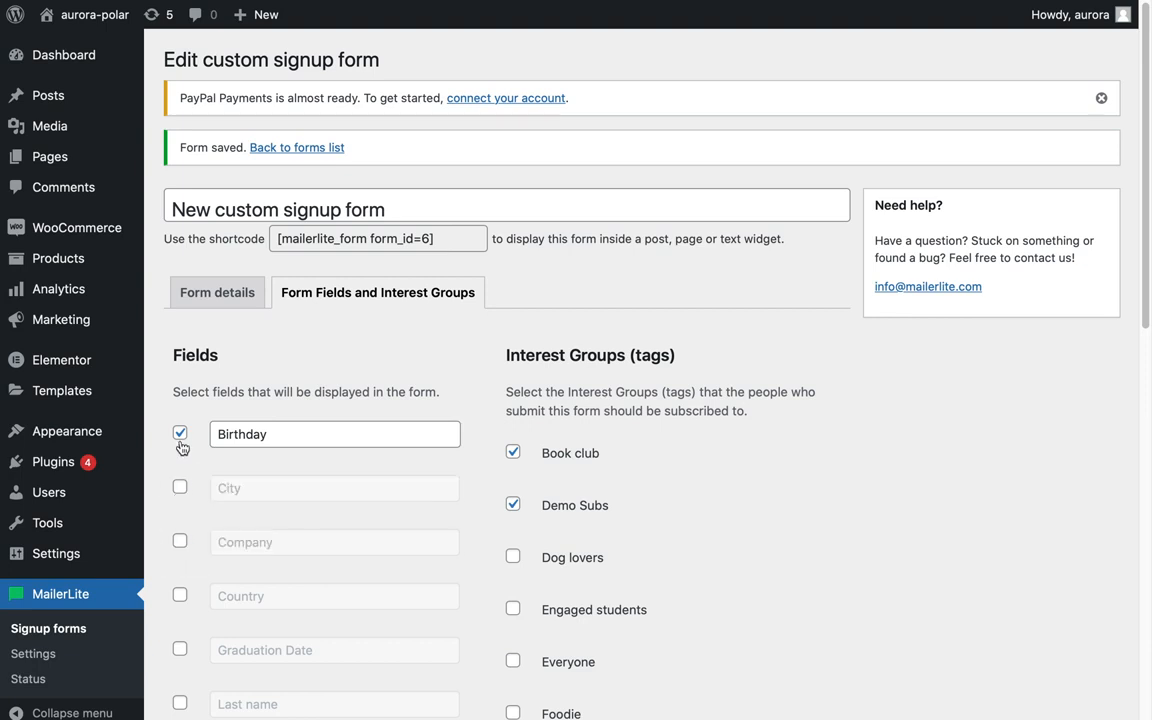
click(180, 435)
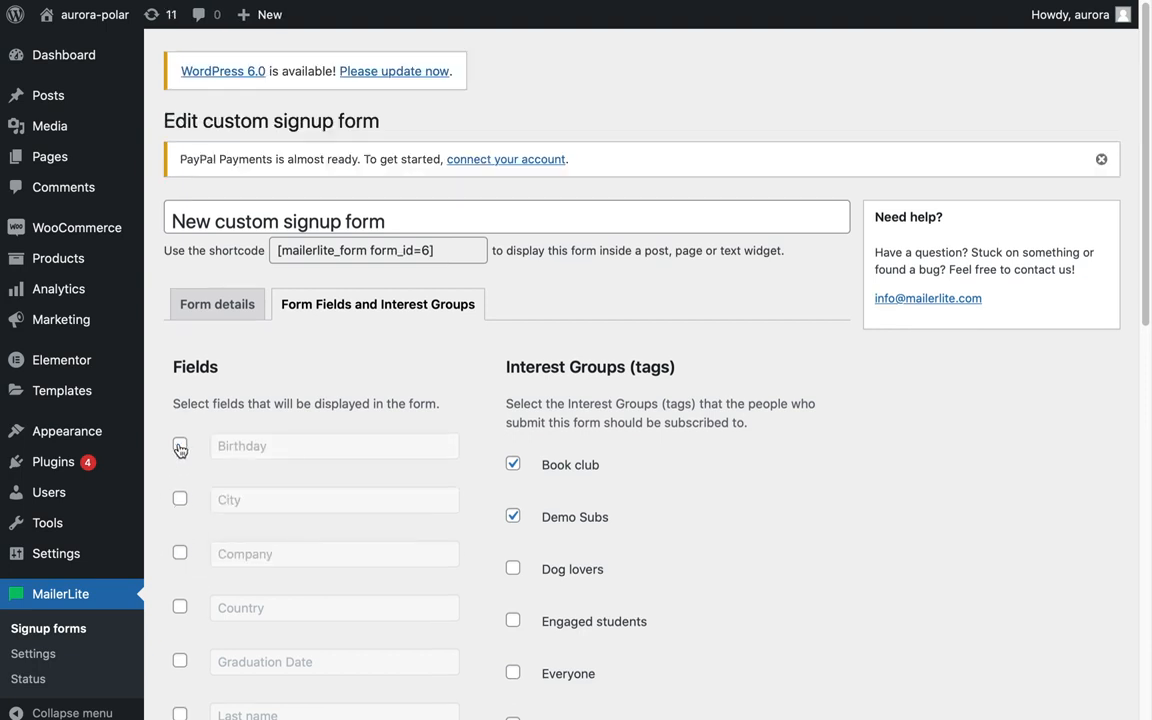
Open Demo Post for editing.
click(52, 103)
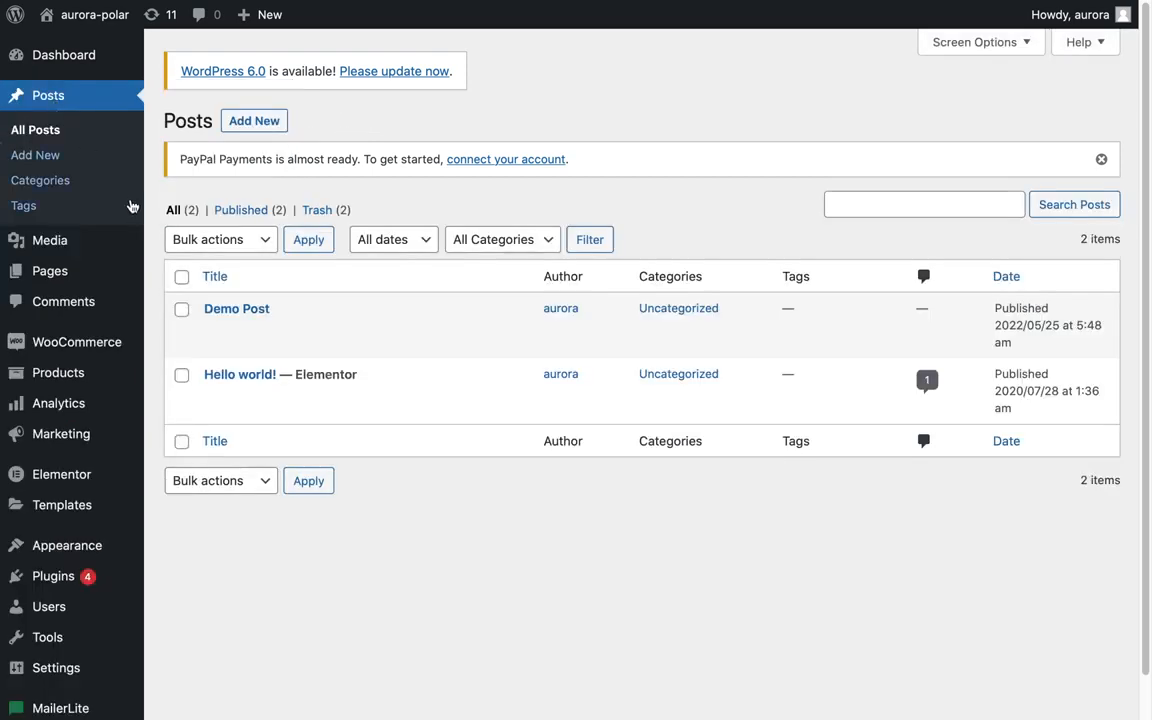
mouse_move(216, 308)
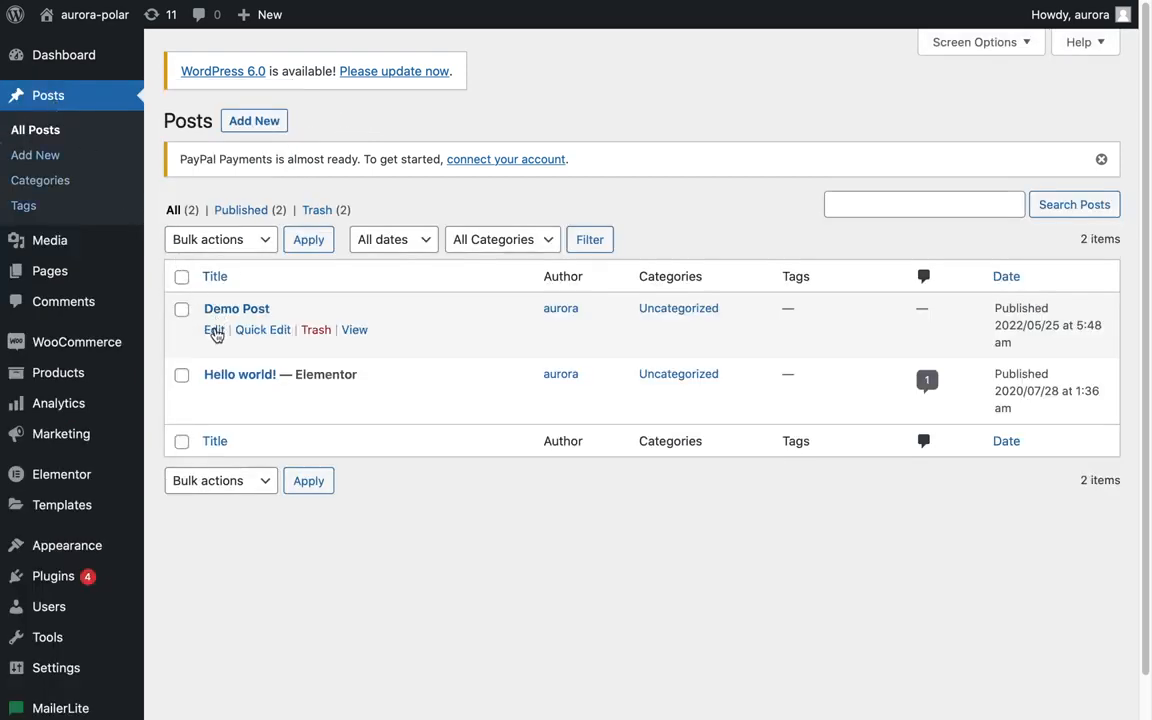
click(214, 331)
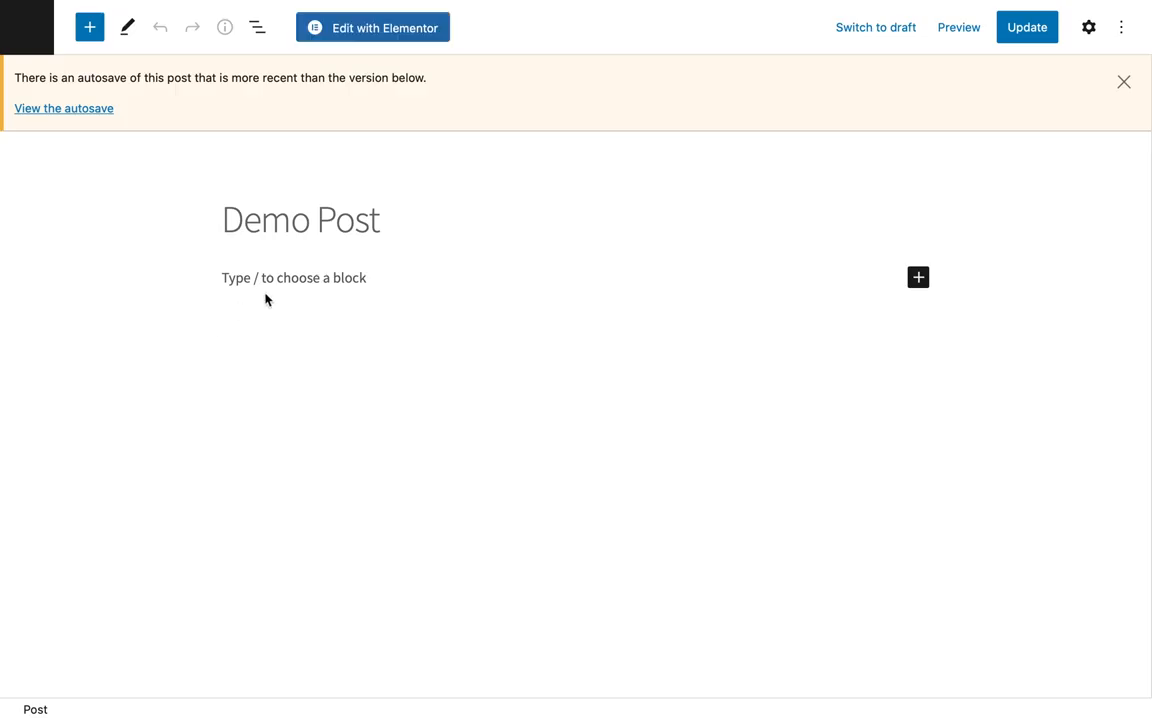
Insert a MailerLite signup form block into Demo Post and select the New embedded signup form test form.
click(920, 282)
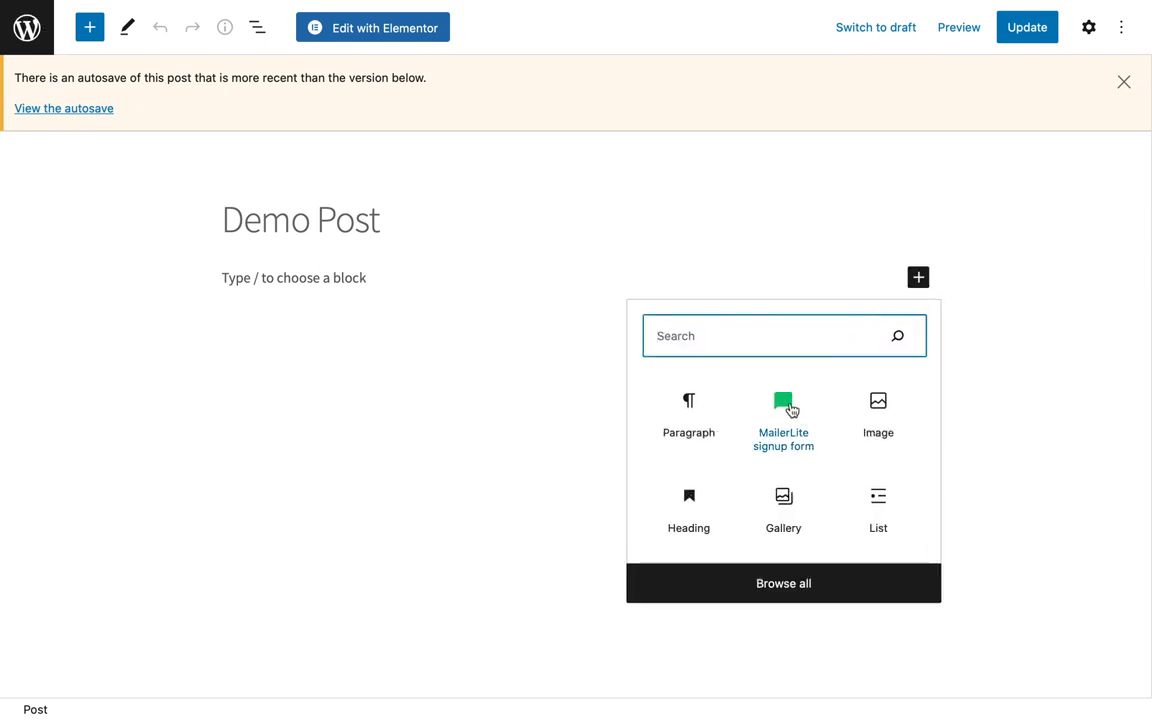
click(790, 407)
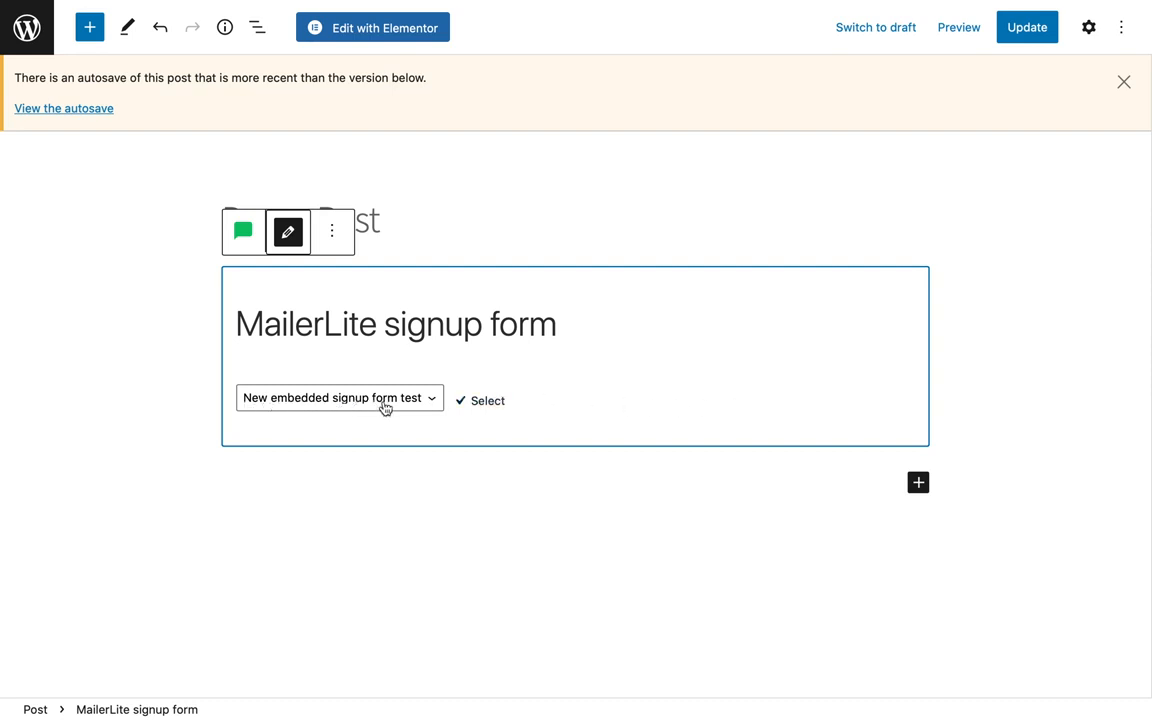
click(482, 402)
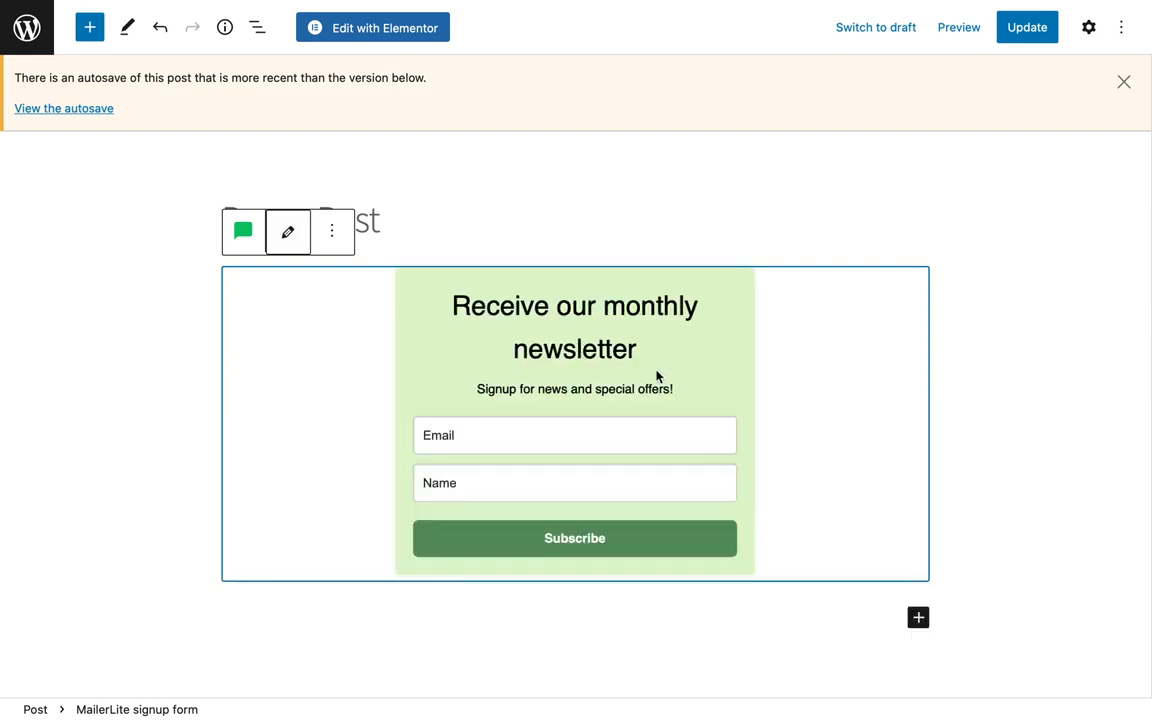
Preview the post in a new tab and scroll down to examine the embedded signup form.
click(948, 30)
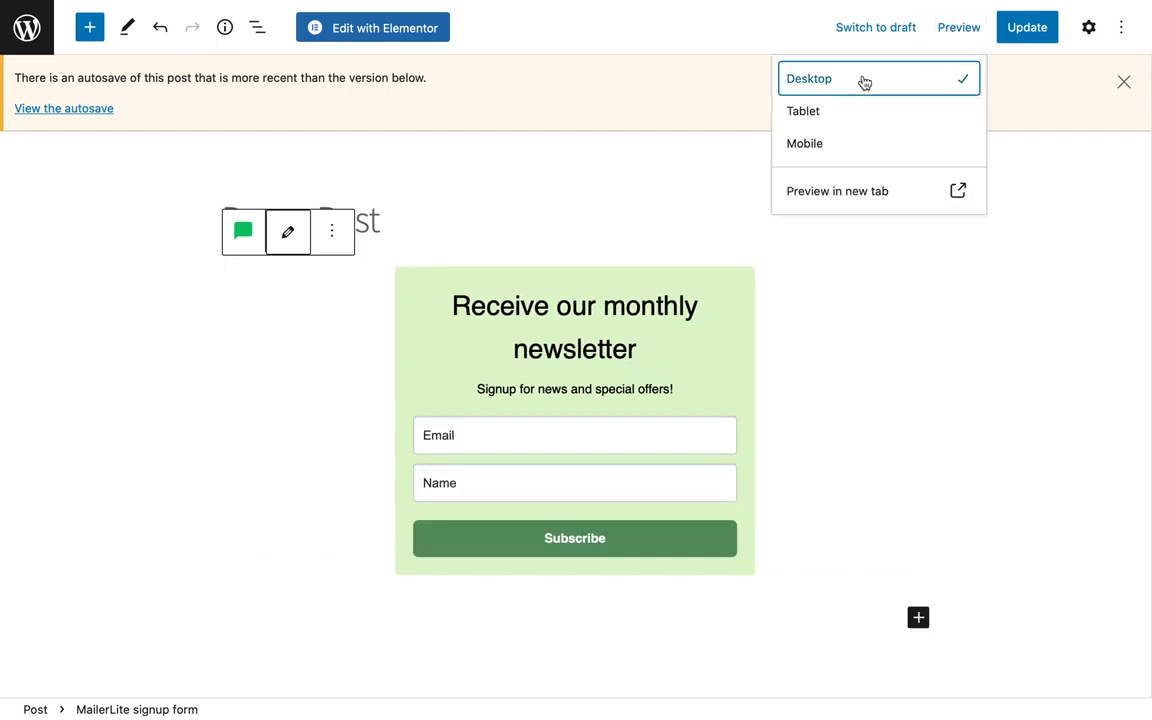
click(830, 192)
scroll(836, 197, down, 5)
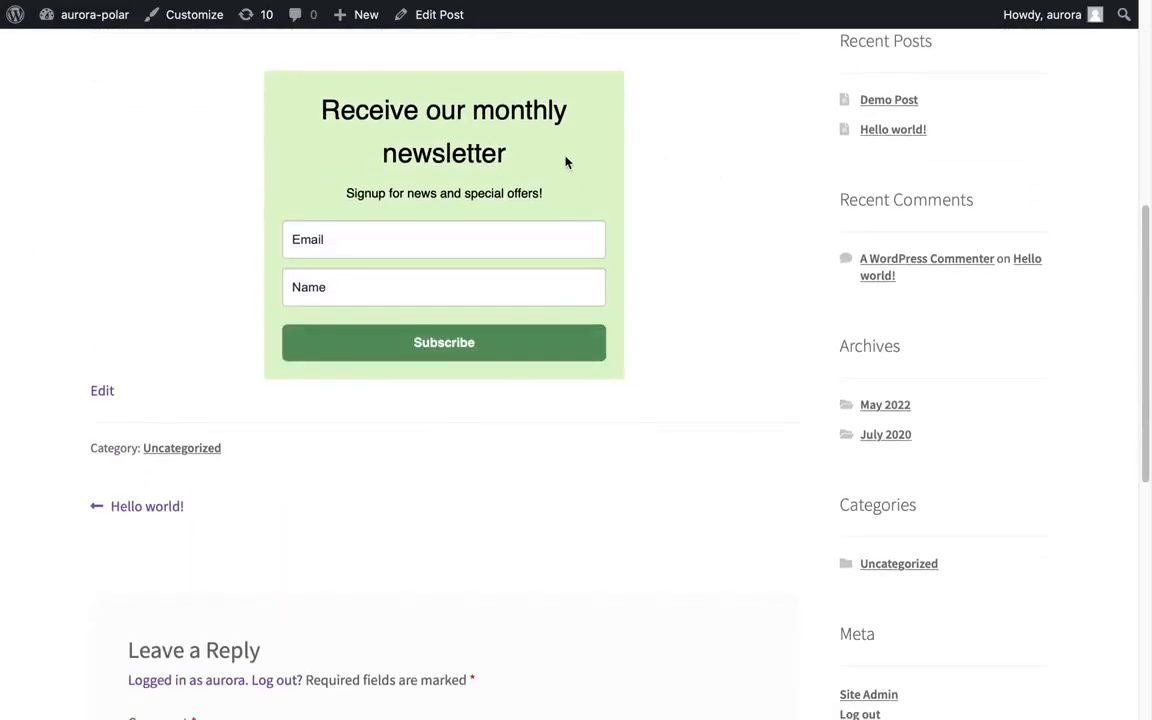
Add a MailerLite signup form widget above Recent Comments in the Sidebar, choose New embedded signup form test, and update the widgets.
click(93, 15)
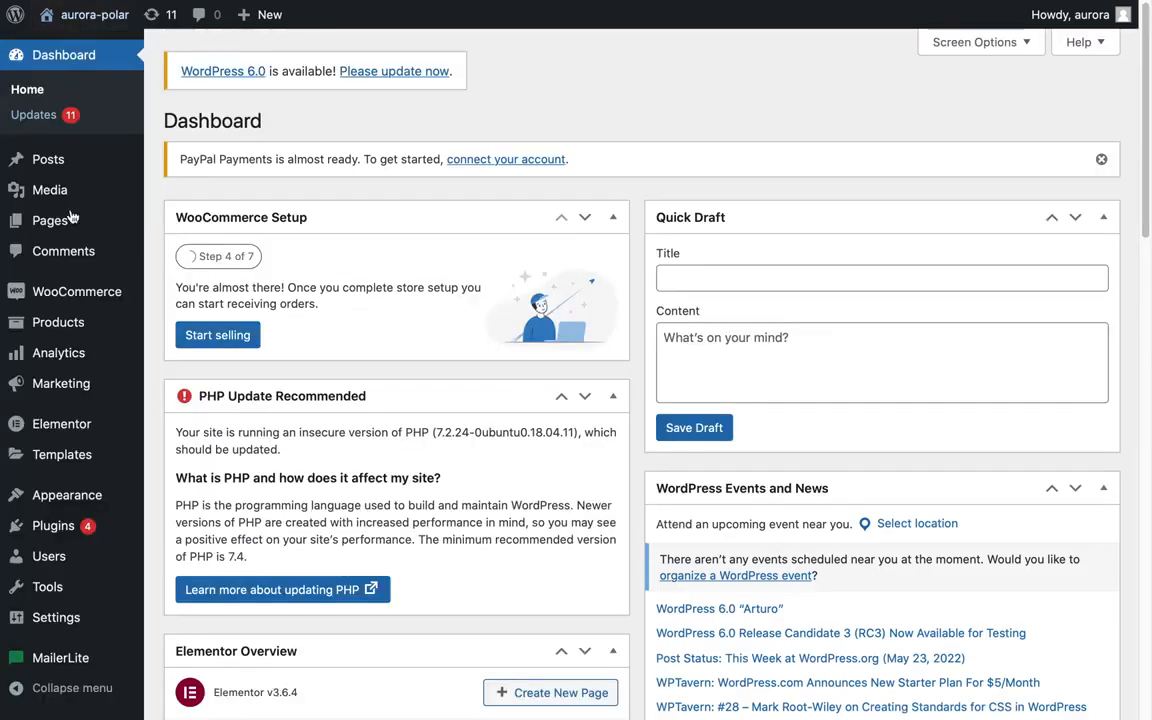
mouse_move(80, 492)
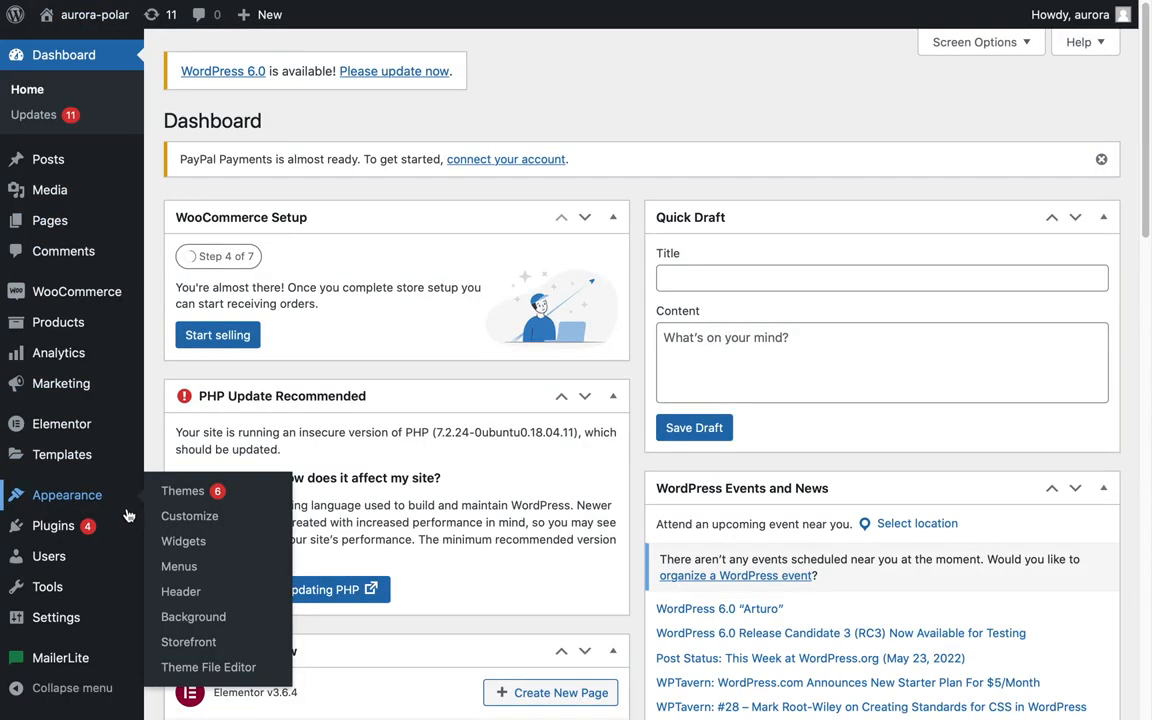
click(187, 542)
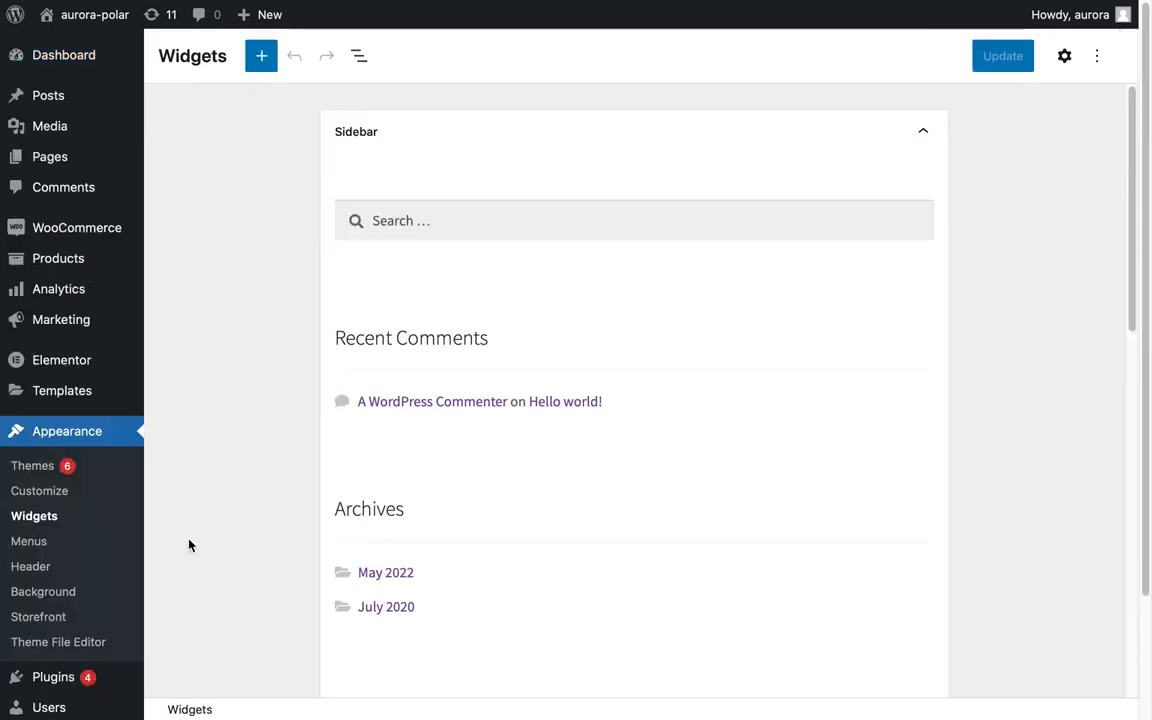
click(261, 56)
scroll(290, 155, down, 15)
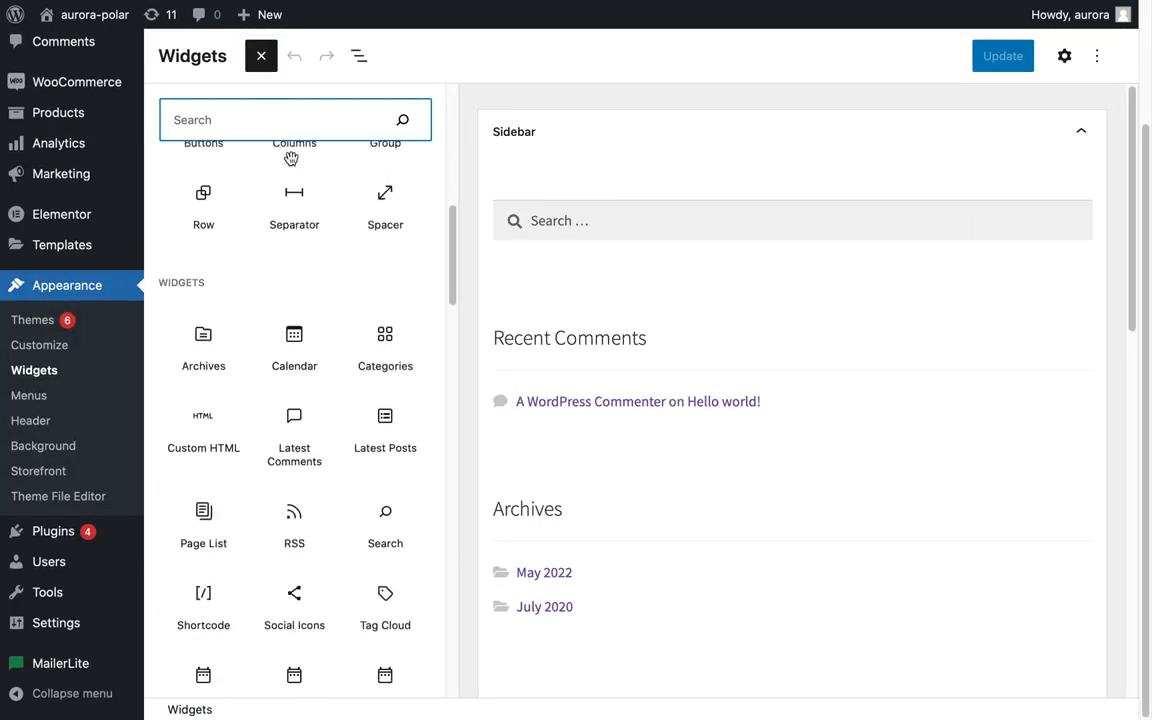
scroll(291, 162, down, 5)
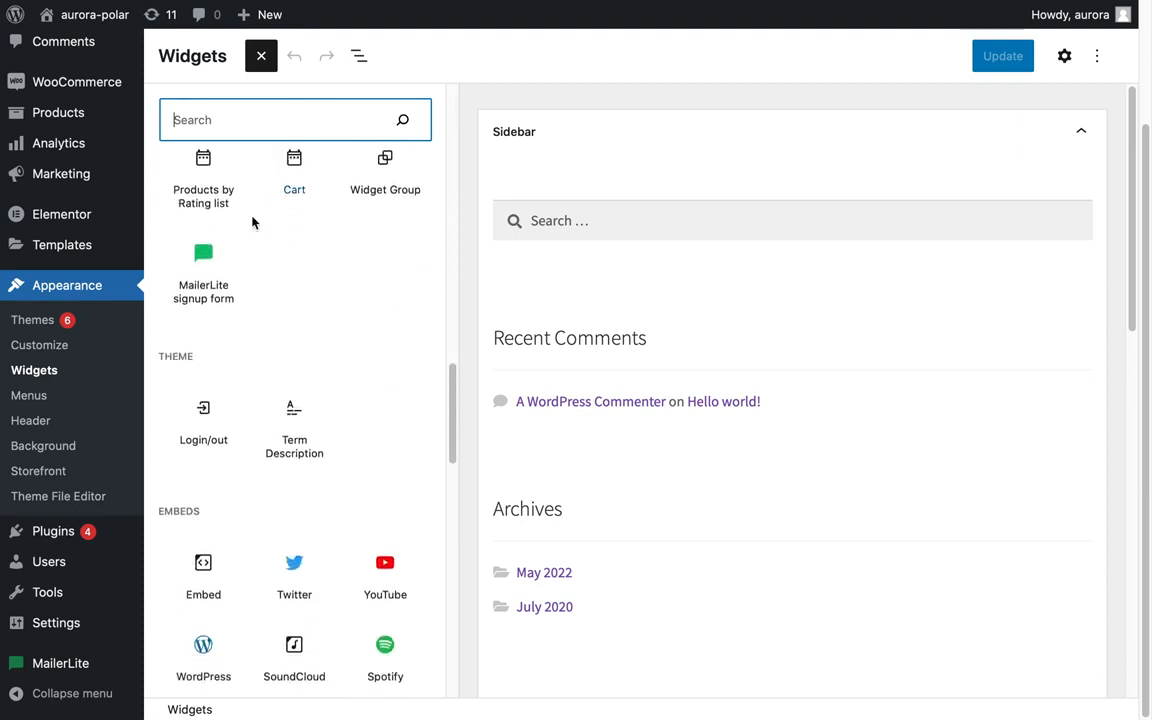
drag(205, 265, 641, 307)
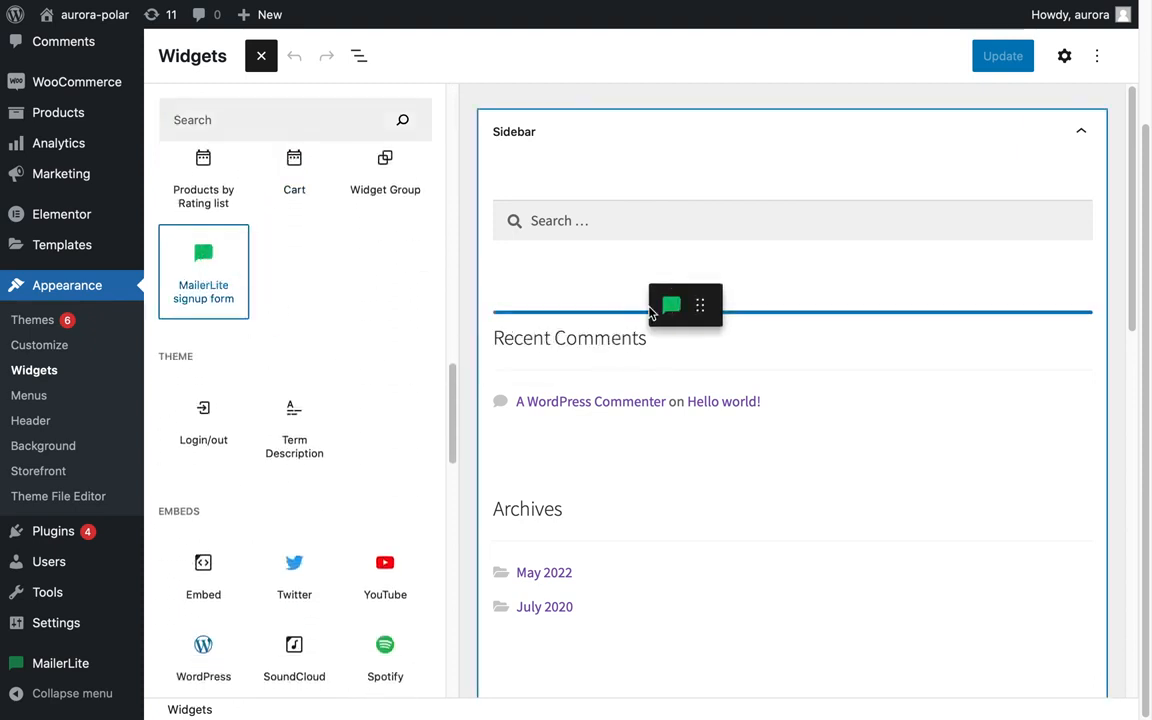
drag(650, 313, 648, 321)
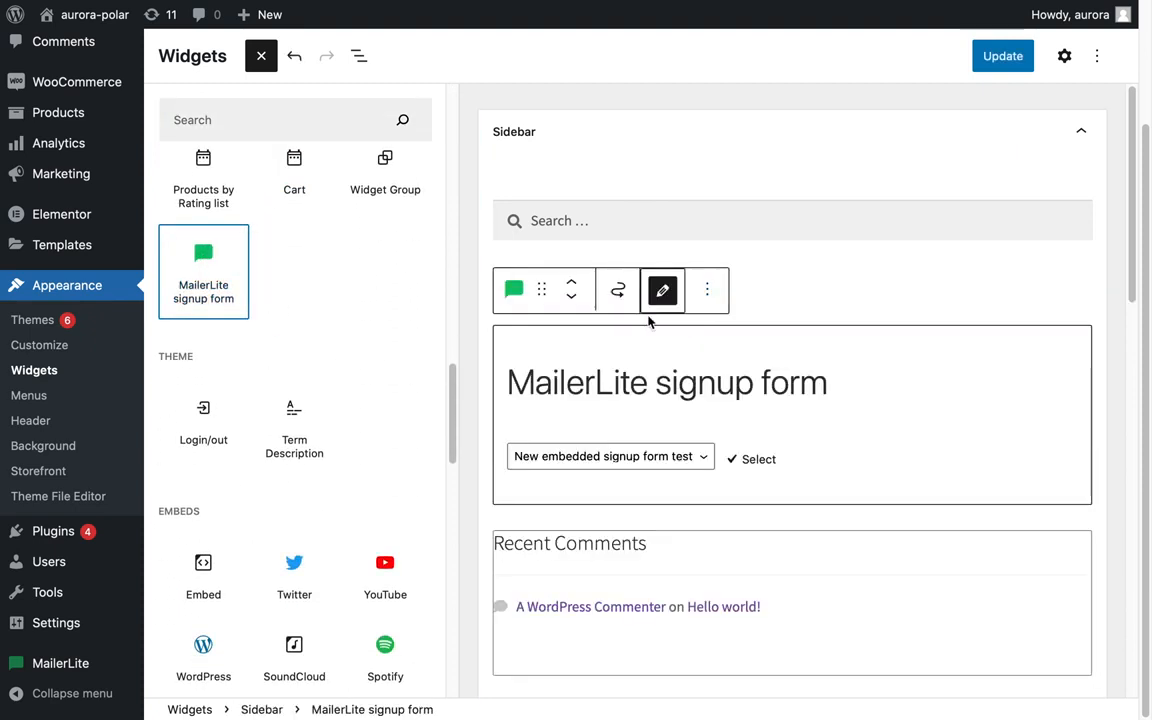
click(754, 460)
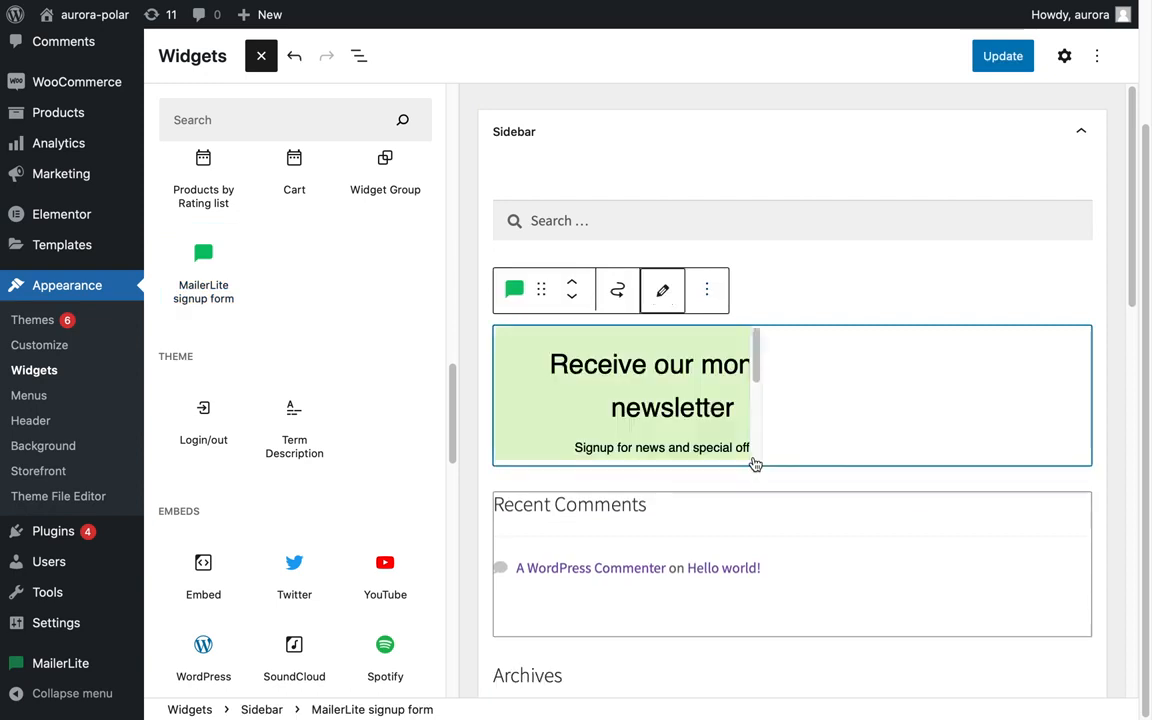
click(1000, 56)
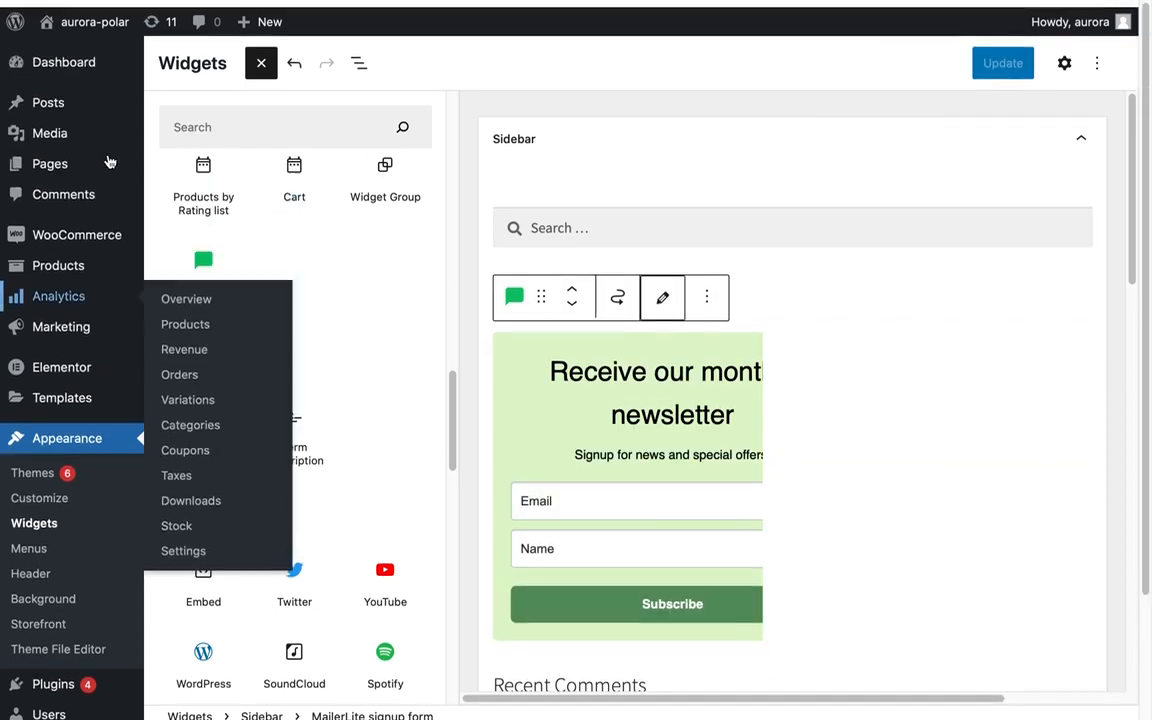
Open Demo Post from the posts list and scroll to check the signup form in the sidebar.
mouse_move(47, 109)
click(173, 99)
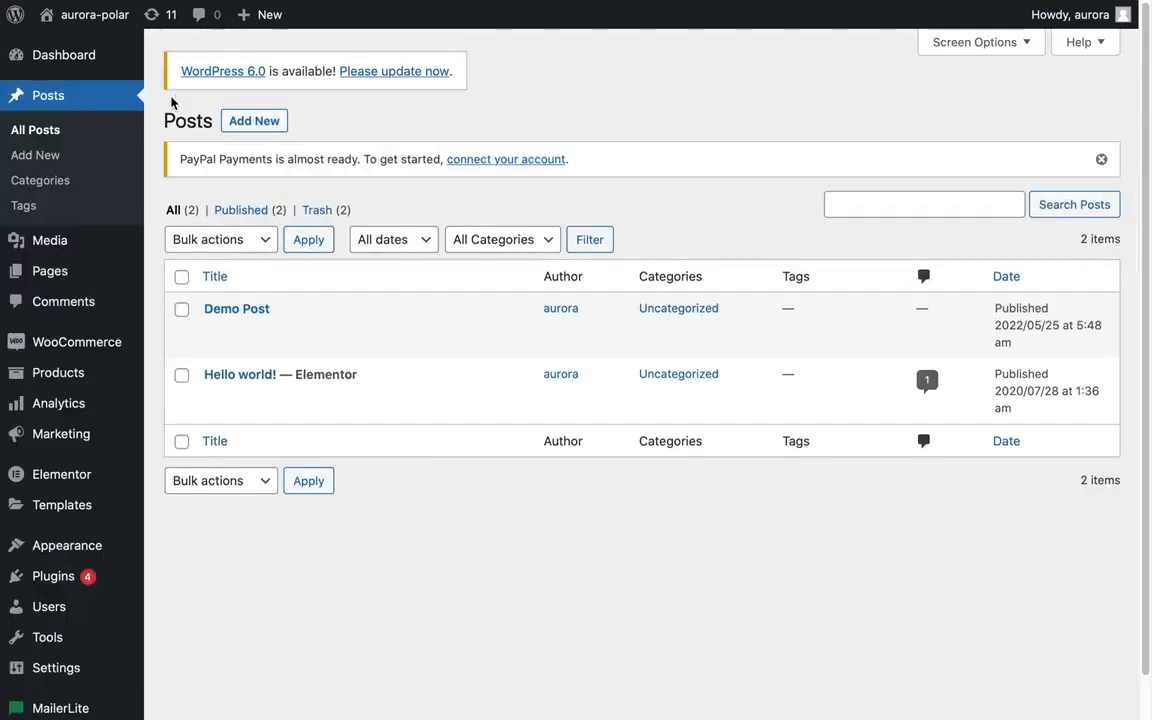
click(355, 330)
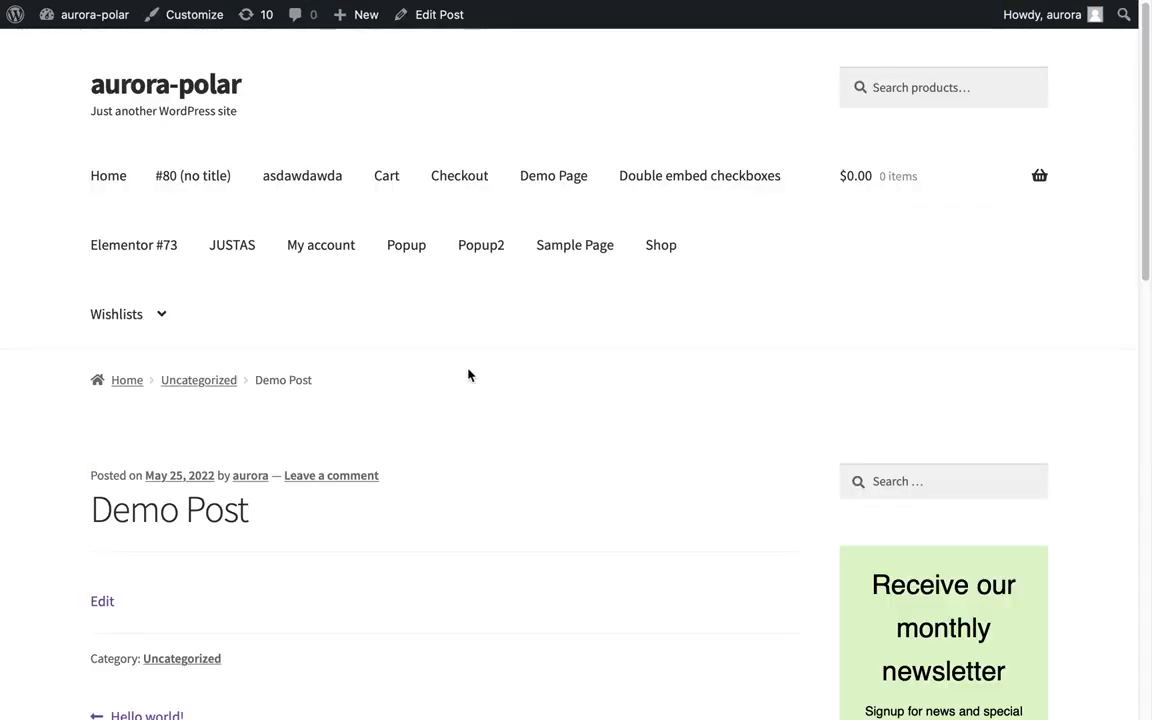
scroll(910, 388, down, 5)
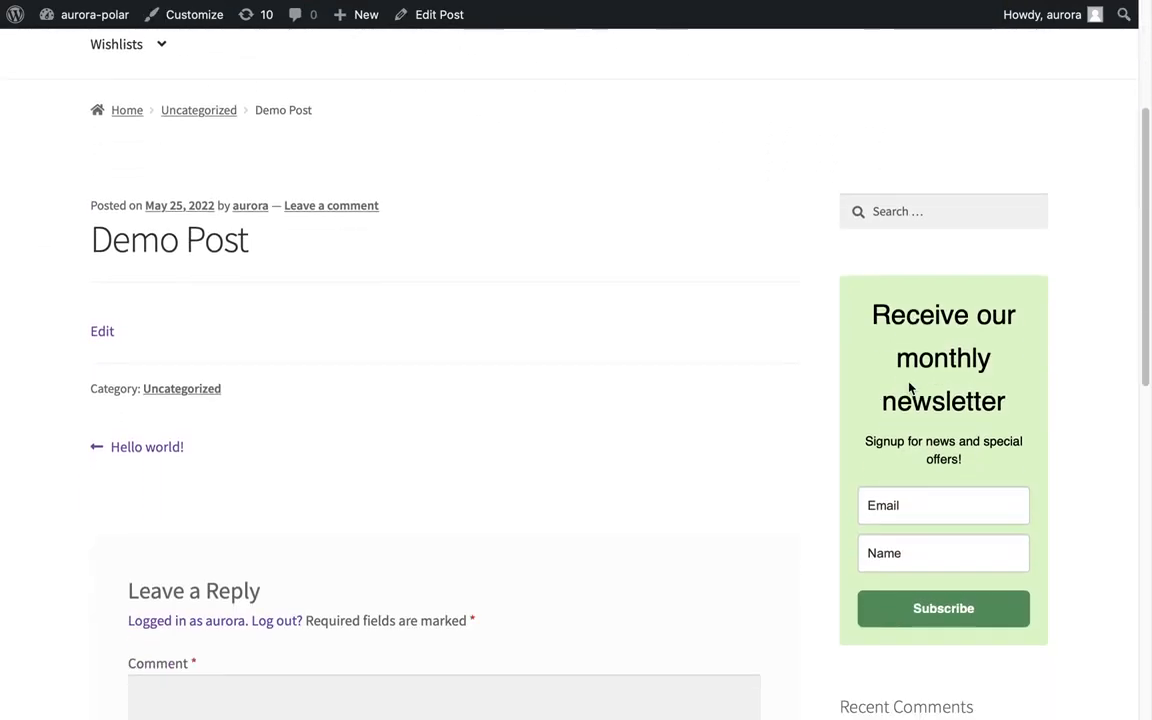